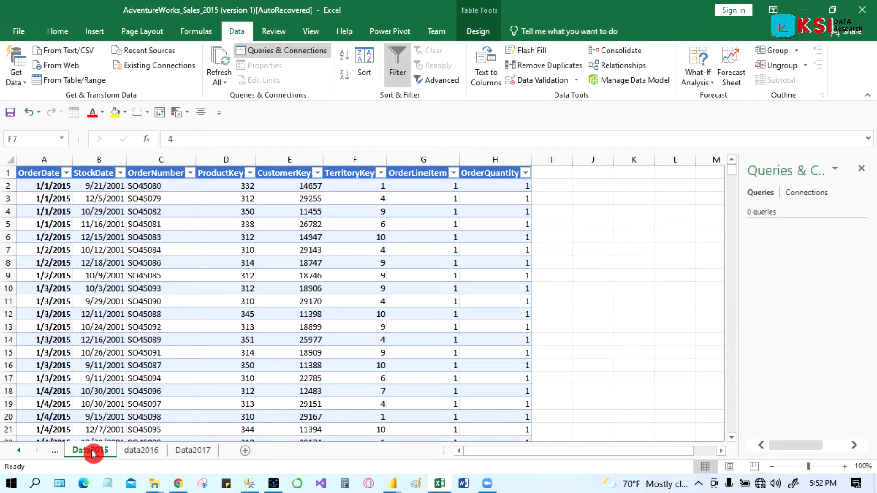
# Step: Browse the data2016, Data2017 and Data2015 sheets to review the yearly sales data
pyautogui.click(142, 452)
pyautogui.click(196, 451)
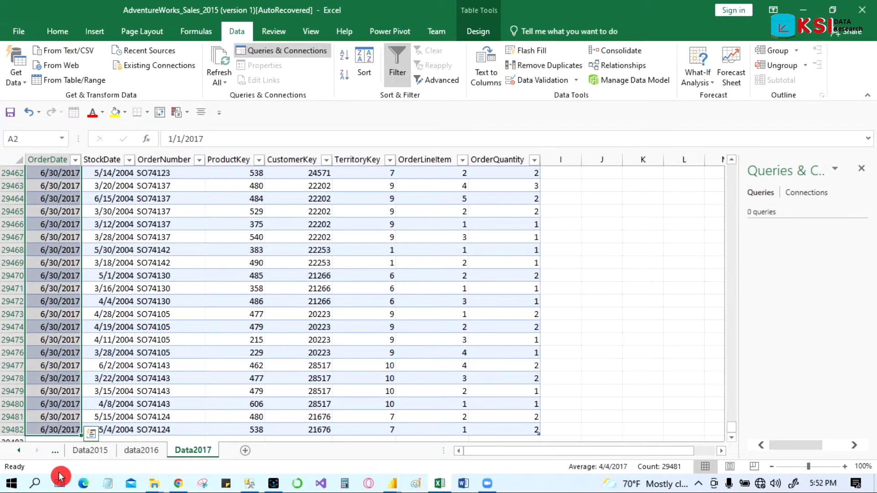
pyautogui.click(91, 452)
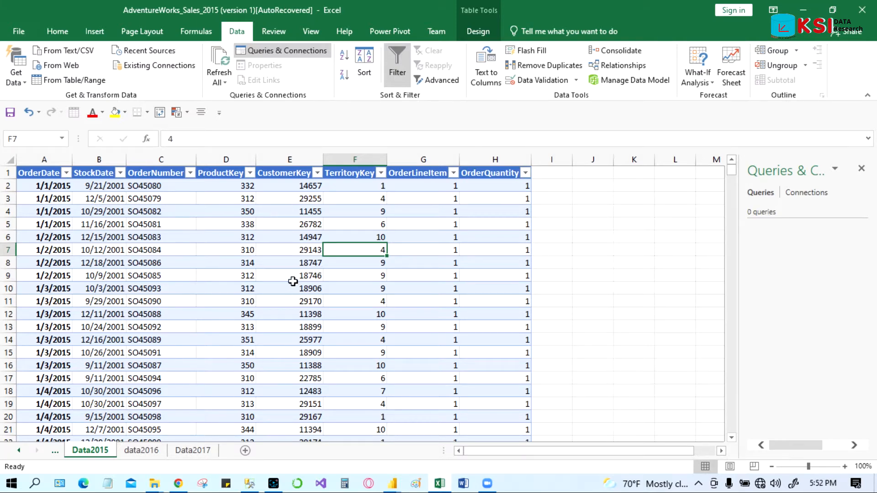
# Step: Check the table names of the tables on the Data2015, data2016 and Data2017 sheets
pyautogui.click(219, 263)
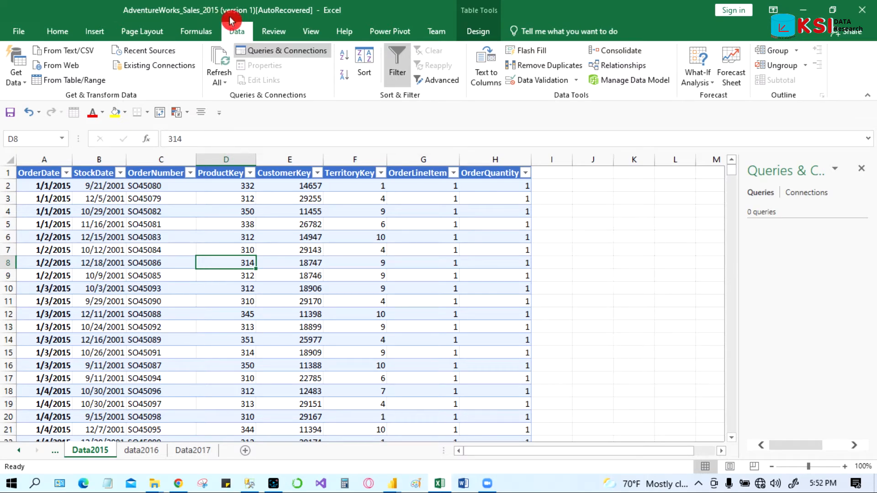
pyautogui.click(479, 32)
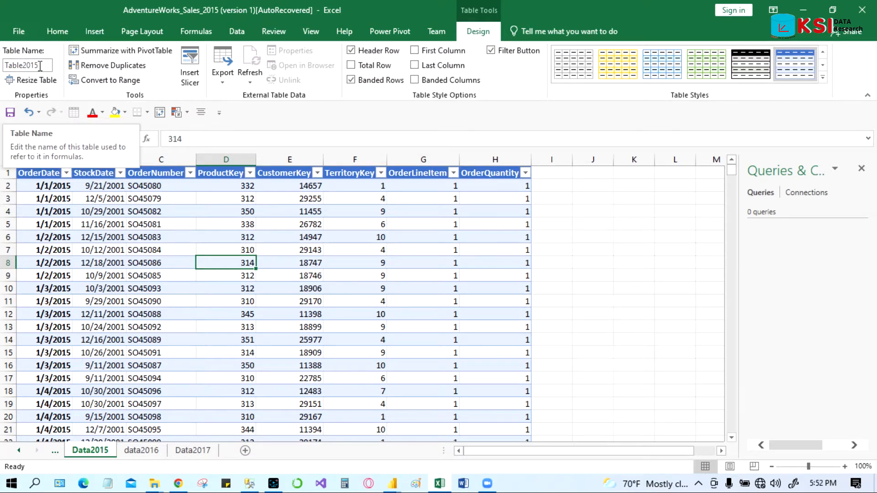
pyautogui.click(145, 453)
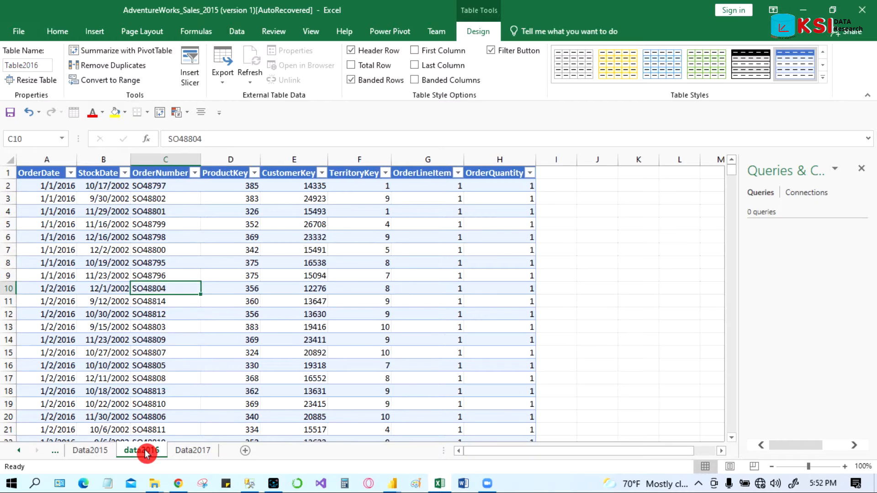
pyautogui.click(187, 450)
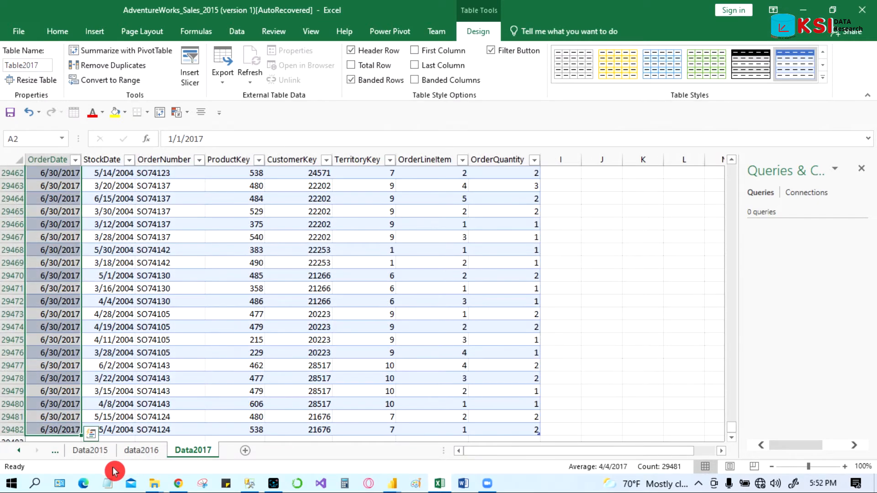
pyautogui.click(94, 460)
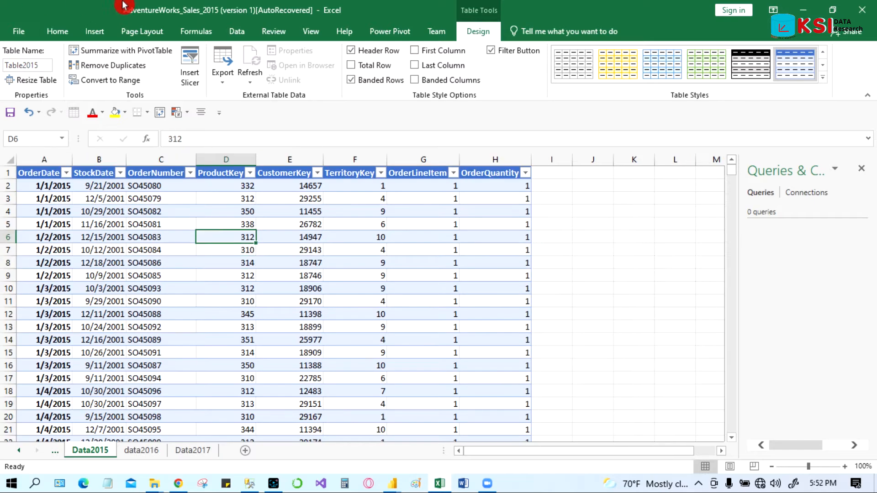
# Step: Create a Power Query query from the Data2015 table and close and load it to a new sheet
pyautogui.click(237, 30)
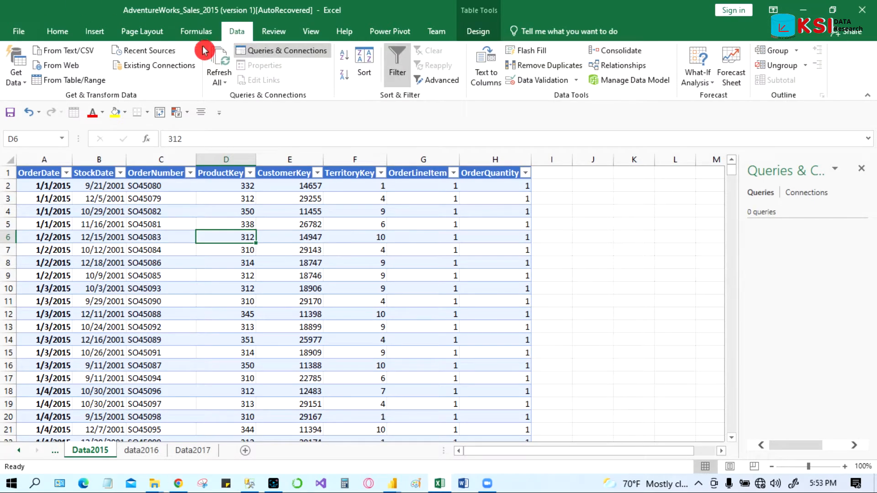
pyautogui.click(71, 81)
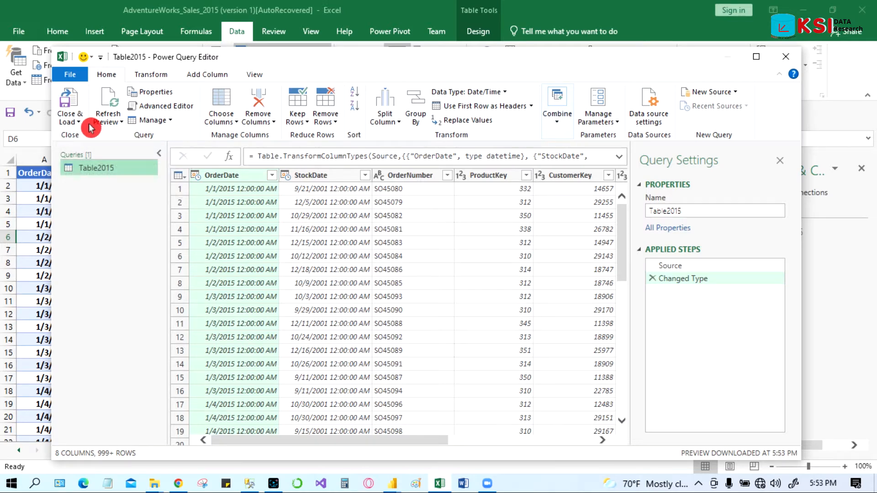
pyautogui.click(70, 106)
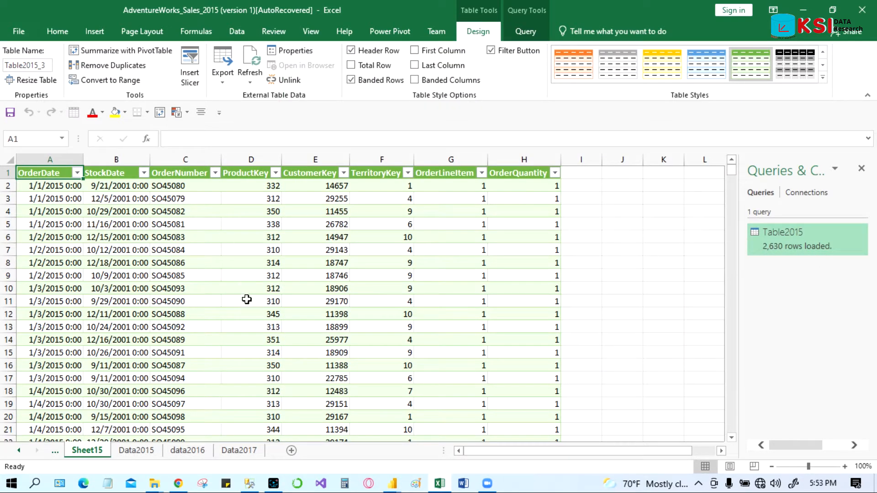
# Step: Create a Power Query query from the data2016 table and close and load it to a new sheet
pyautogui.click(192, 452)
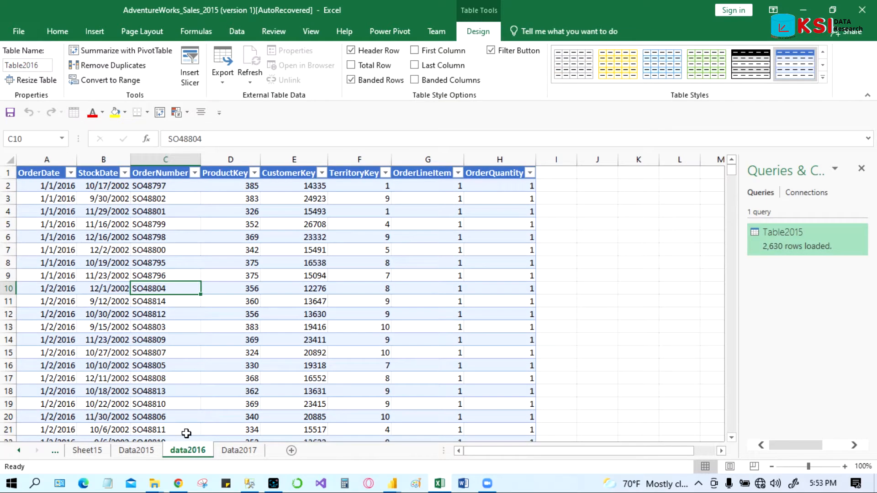
pyautogui.click(227, 268)
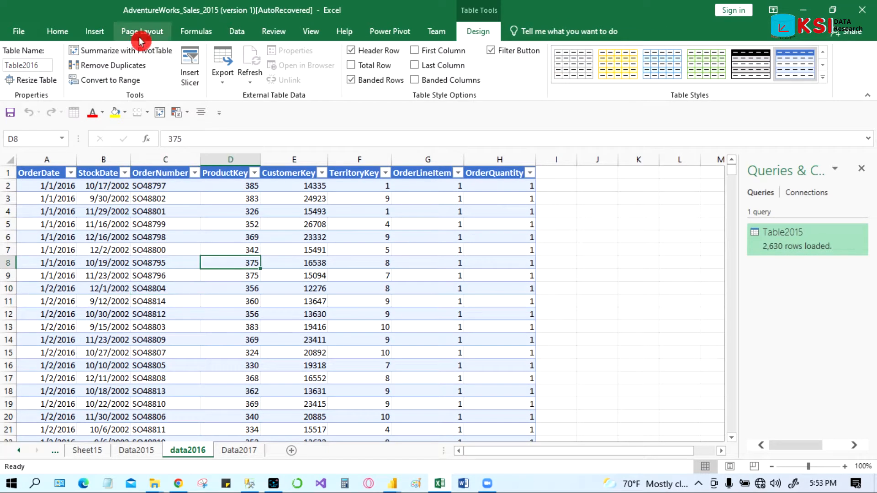
pyautogui.click(236, 33)
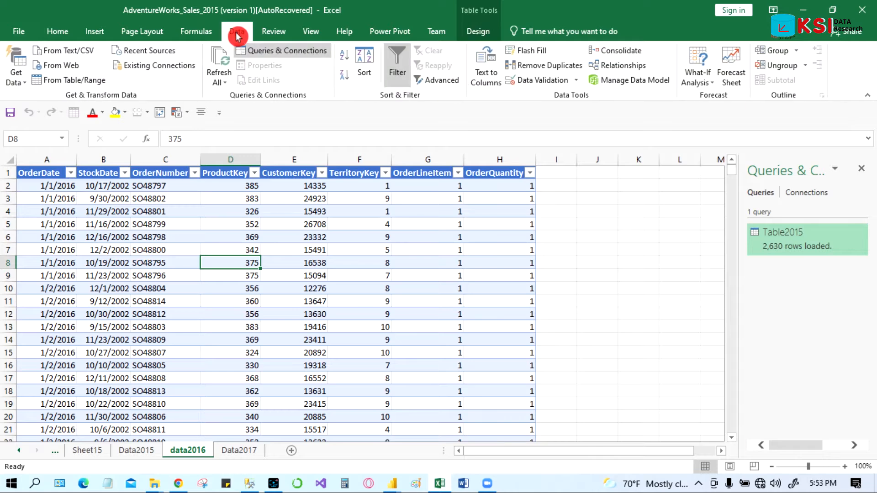
pyautogui.click(62, 85)
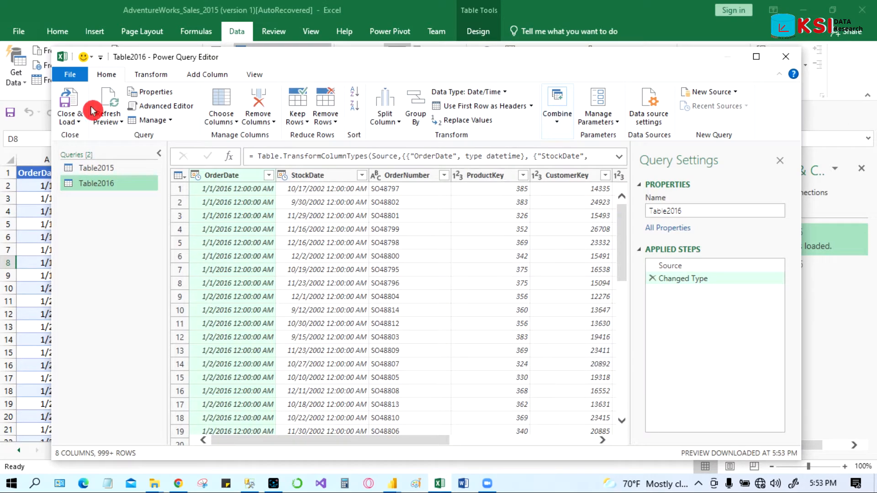
pyautogui.click(70, 99)
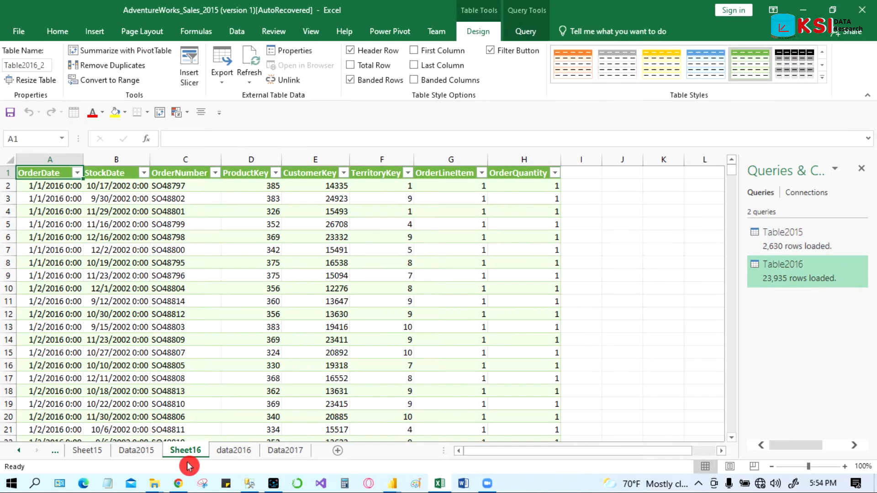
# Step: Create a Power Query query from the Data2017 table and close and load it to a new sheet
pyautogui.click(293, 452)
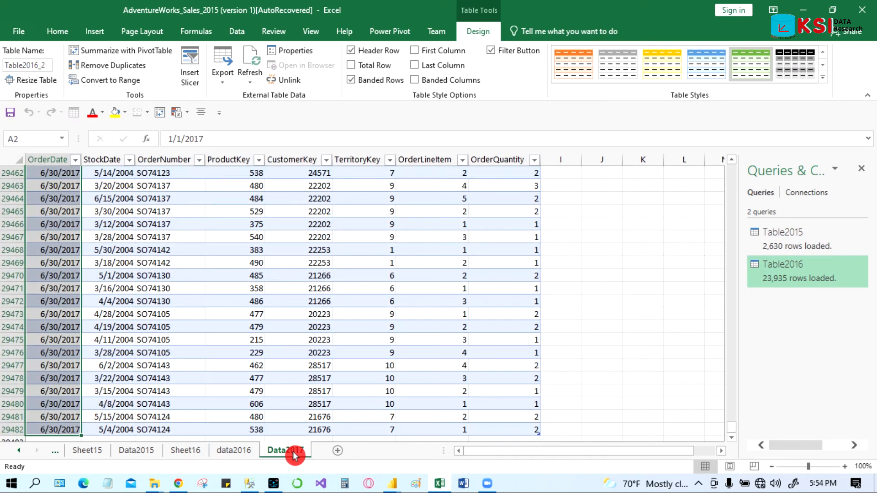
pyautogui.click(209, 297)
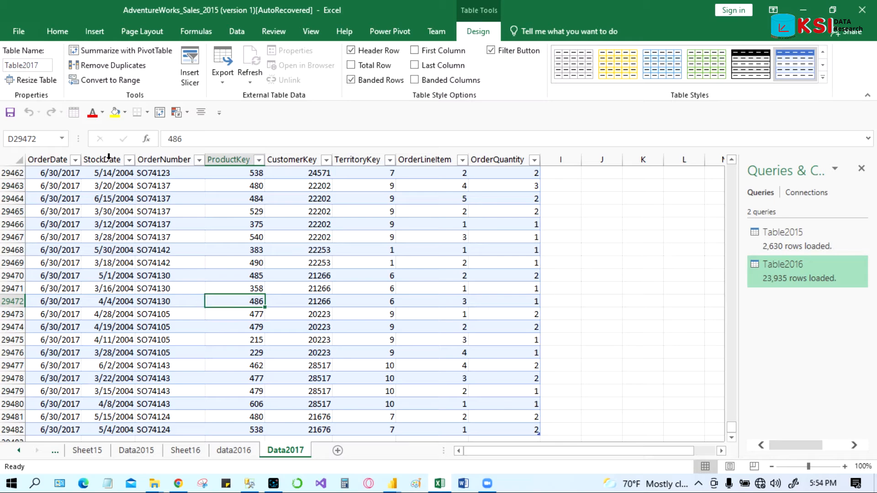
pyautogui.click(234, 33)
pyautogui.click(66, 82)
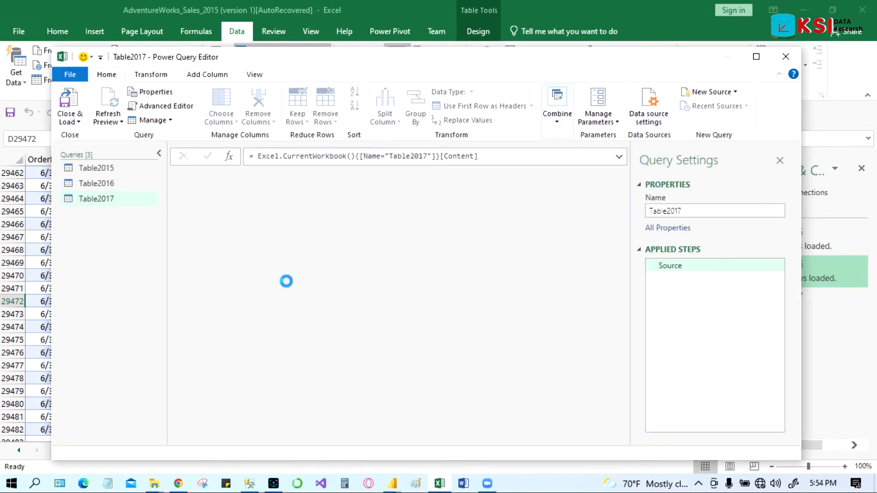
pyautogui.click(111, 213)
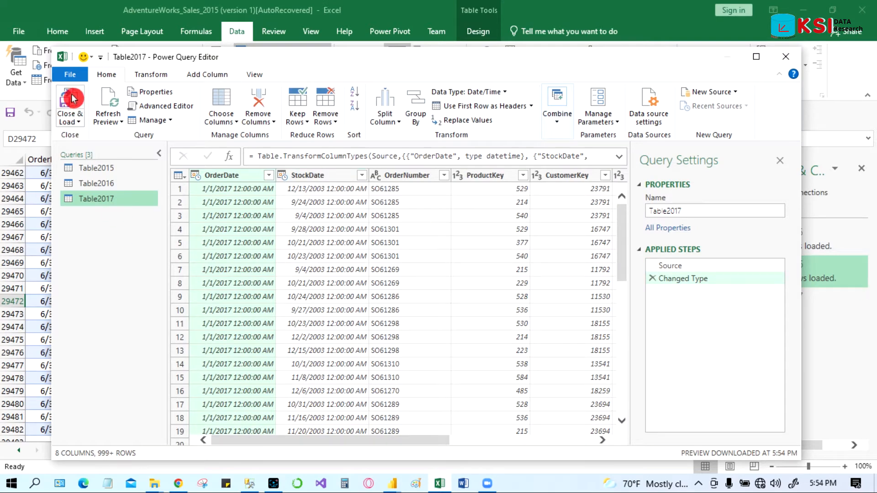
pyautogui.click(72, 98)
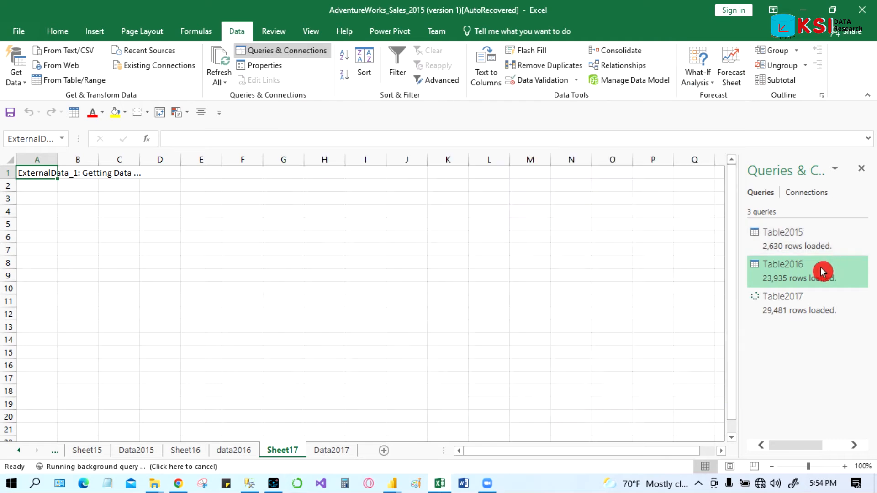
# Step: Start an Append combination of queries and choose the three or more tables option
pyautogui.click(827, 309)
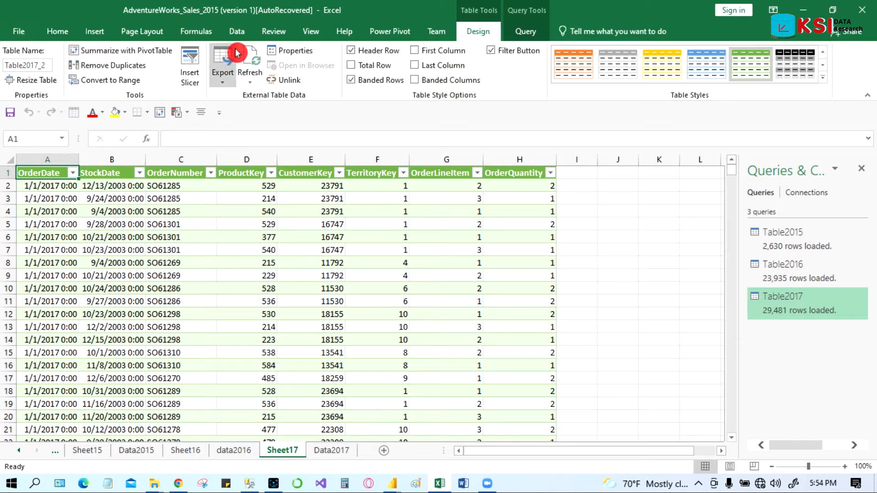
pyautogui.click(237, 33)
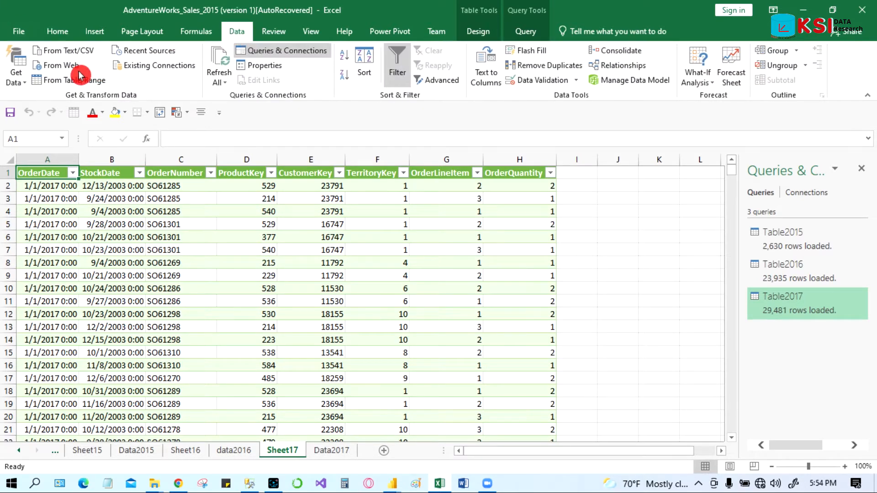
pyautogui.click(22, 86)
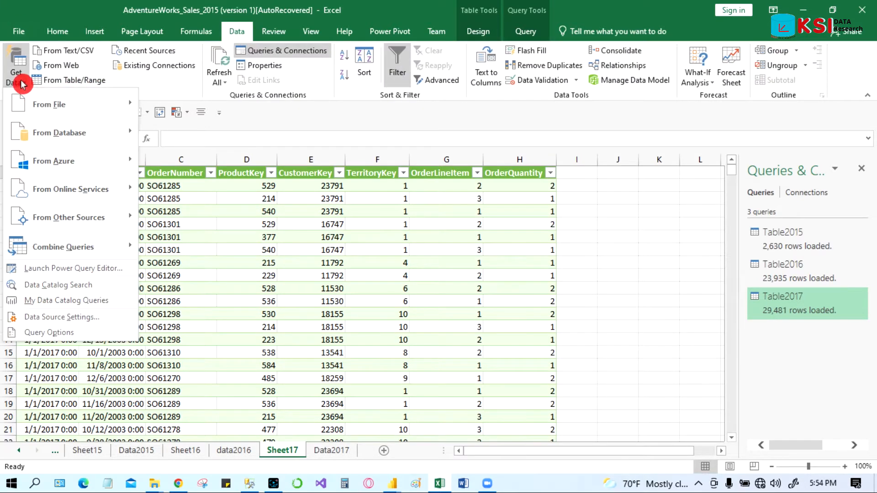
pyautogui.moveTo(67, 249)
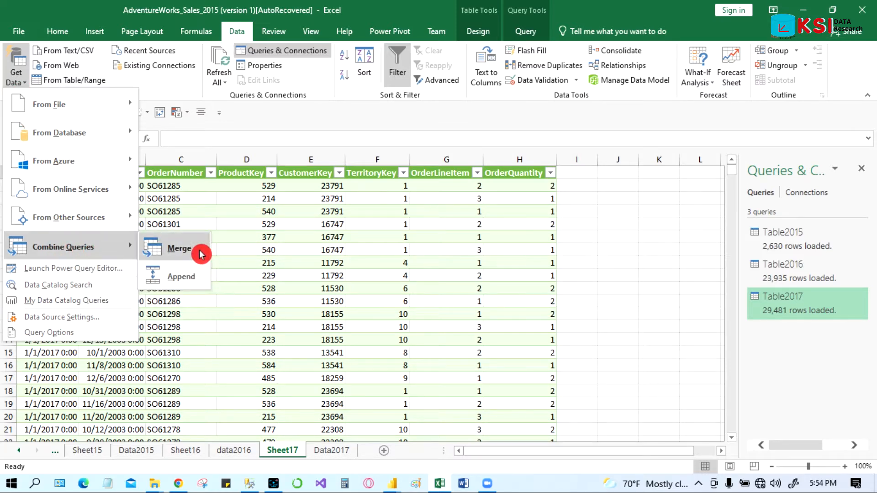
pyautogui.click(193, 278)
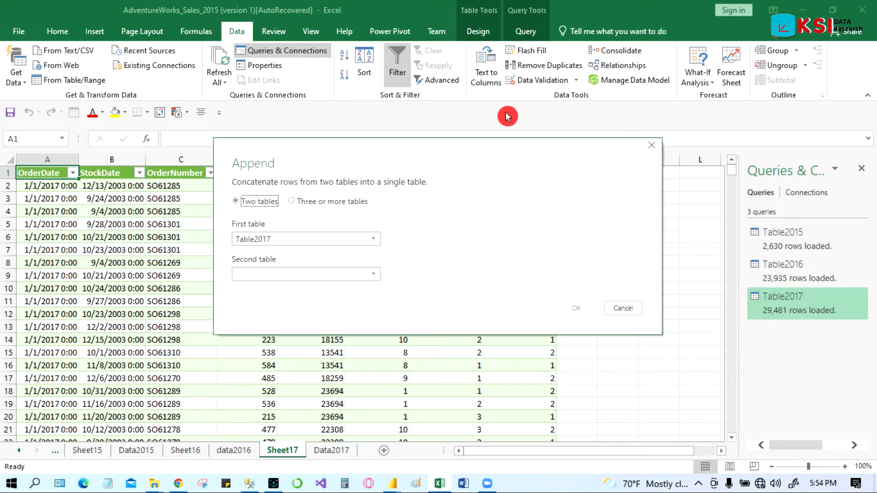
pyautogui.moveTo(439, 149); pyautogui.dragTo(380, 149)
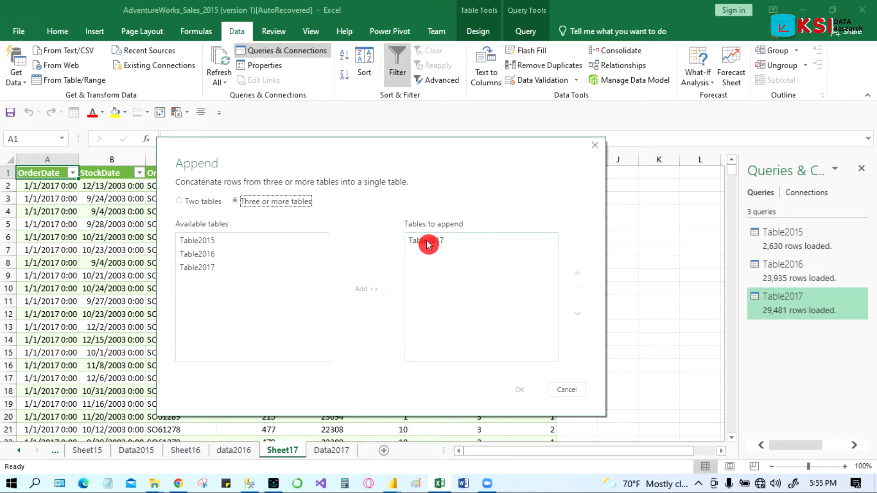
# Step: Add Table2015 to the tables to append
pyautogui.click(207, 254)
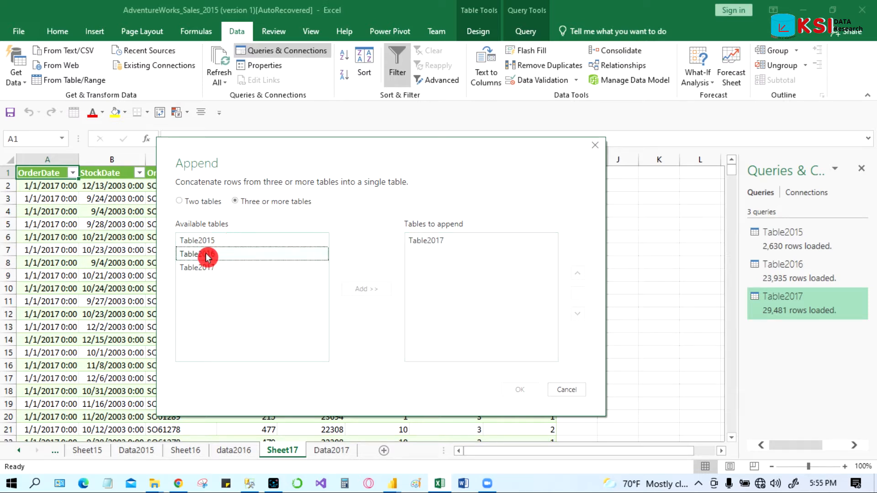
pyautogui.click(221, 241)
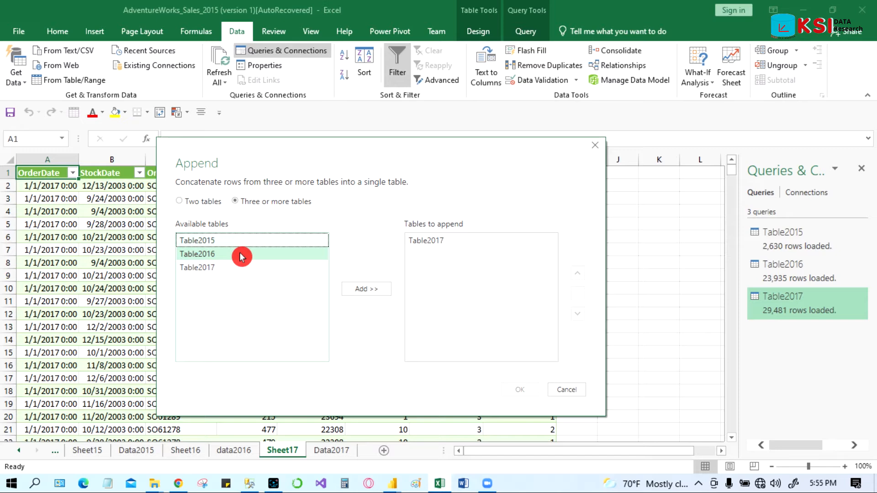
pyautogui.click(370, 289)
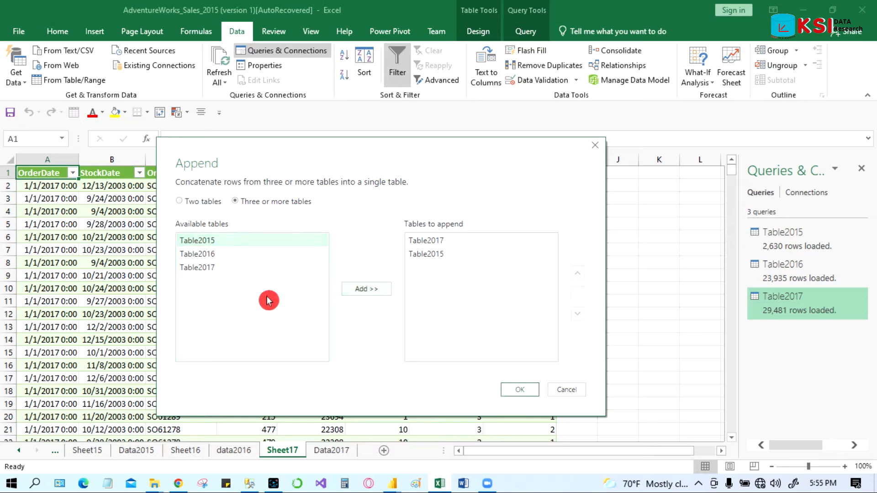
pyautogui.click(202, 271)
pyautogui.click(356, 292)
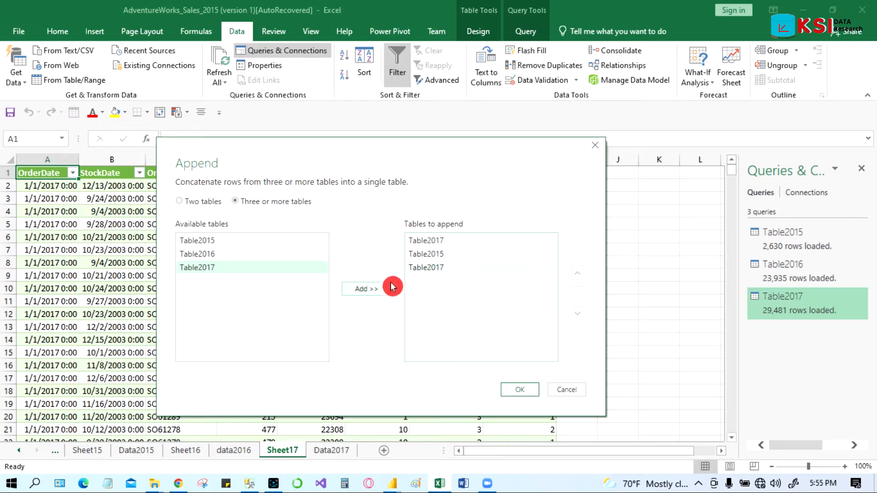
pyautogui.click(420, 268)
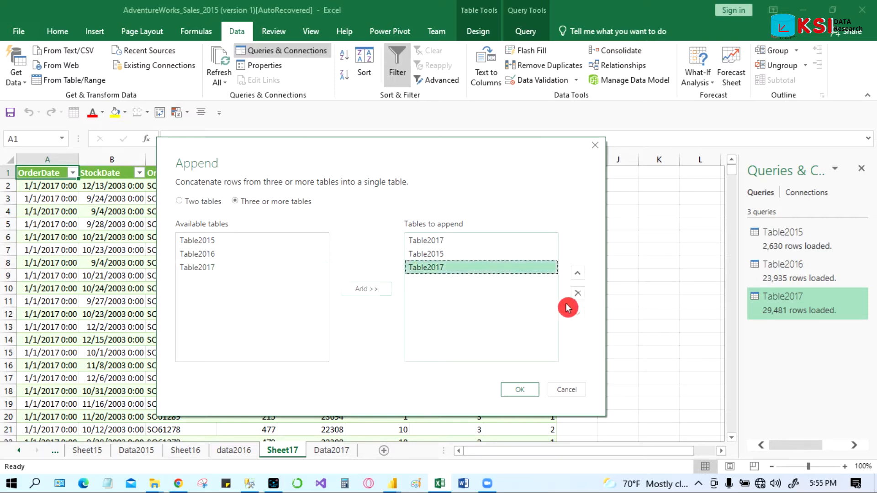
pyautogui.click(576, 293)
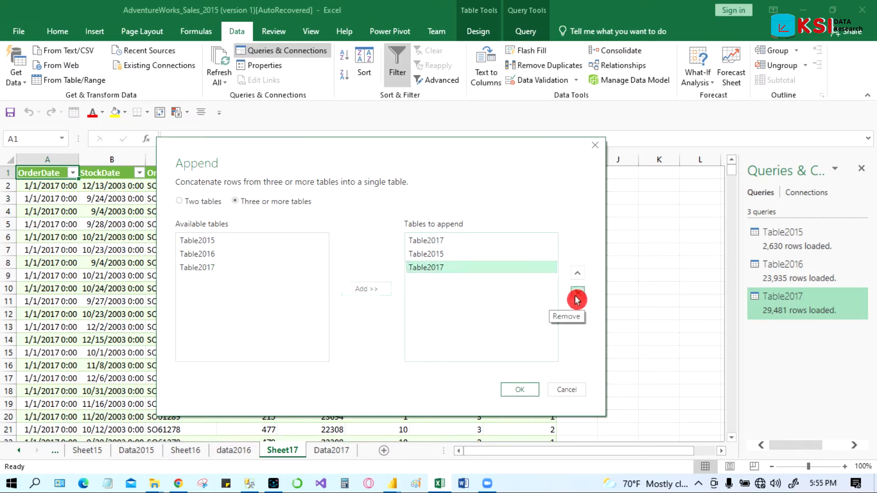
# Step: Add Table2016 to the tables to append and move Table2017 down below Table2015
pyautogui.click(204, 253)
pyautogui.click(370, 291)
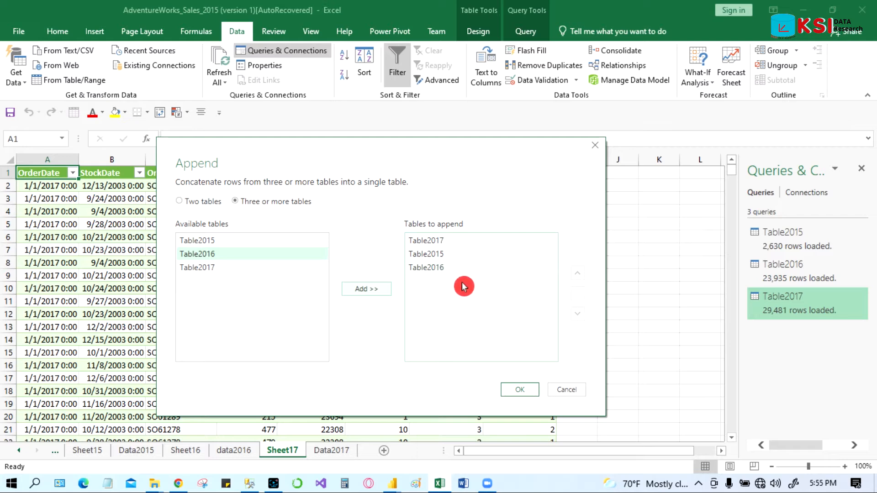
pyautogui.click(429, 242)
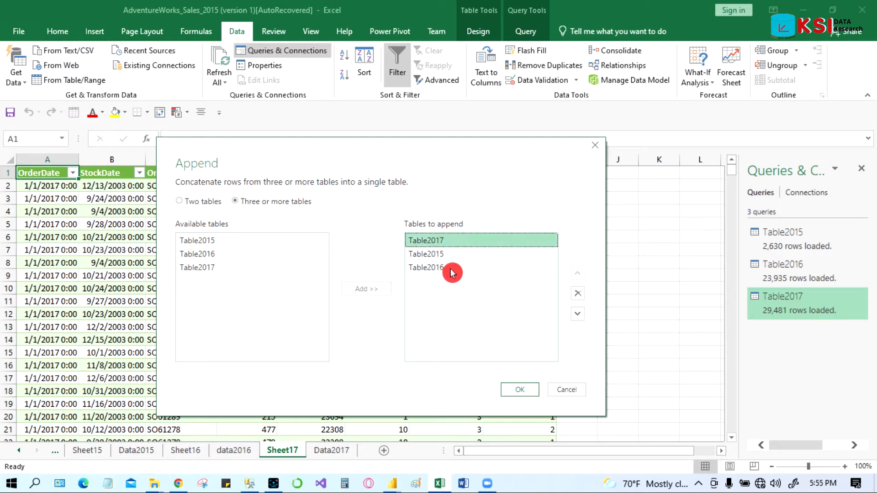
pyautogui.click(578, 315)
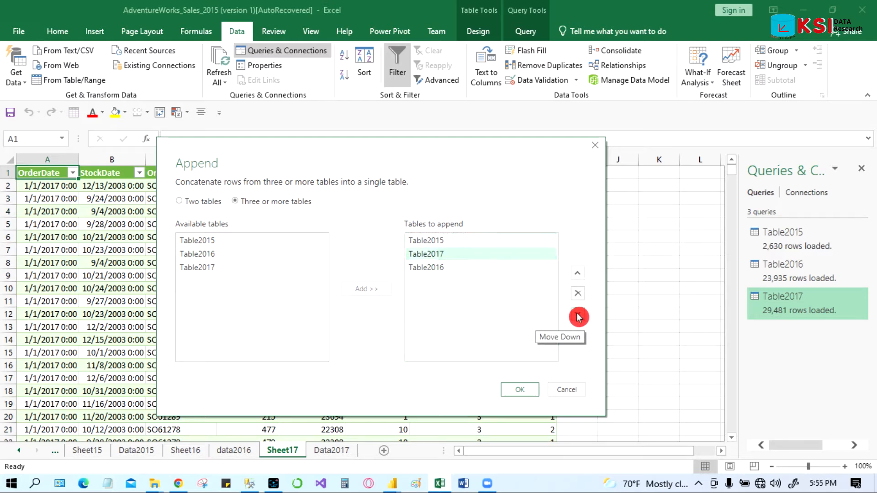
# Step: Move Table2017 below Table2016 in the tables to append and confirm the append
pyautogui.click(578, 316)
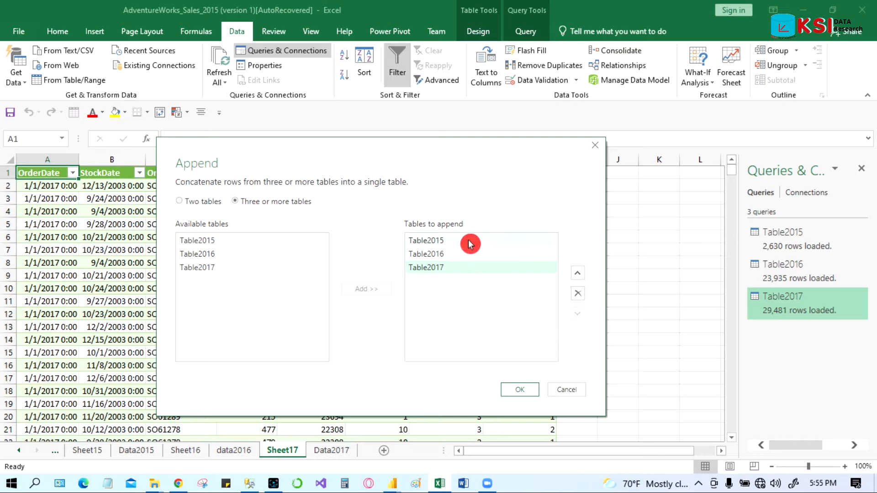
pyautogui.click(527, 394)
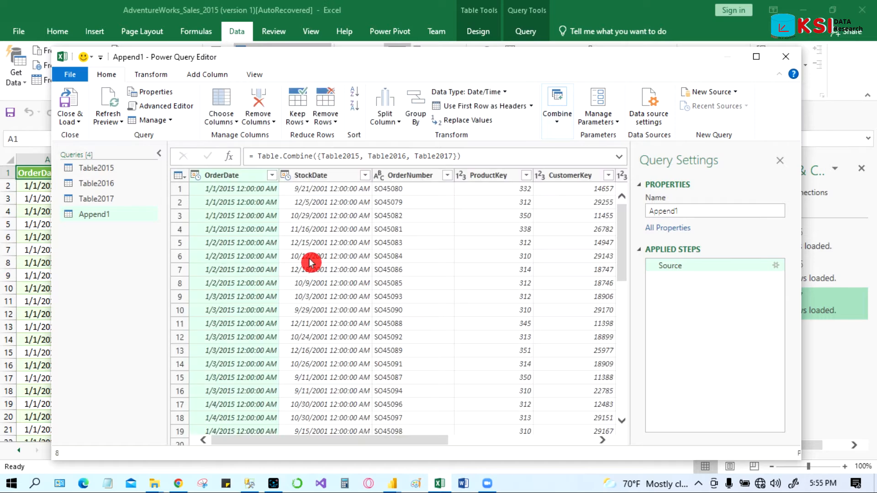
# Step: Rename the appended query to Data_2015_2017
pyautogui.rightClick(97, 218)
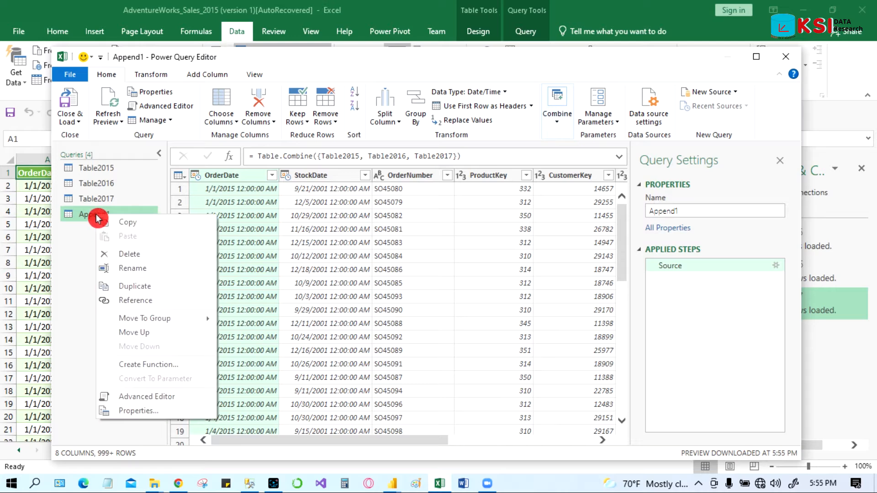
pyautogui.click(161, 274)
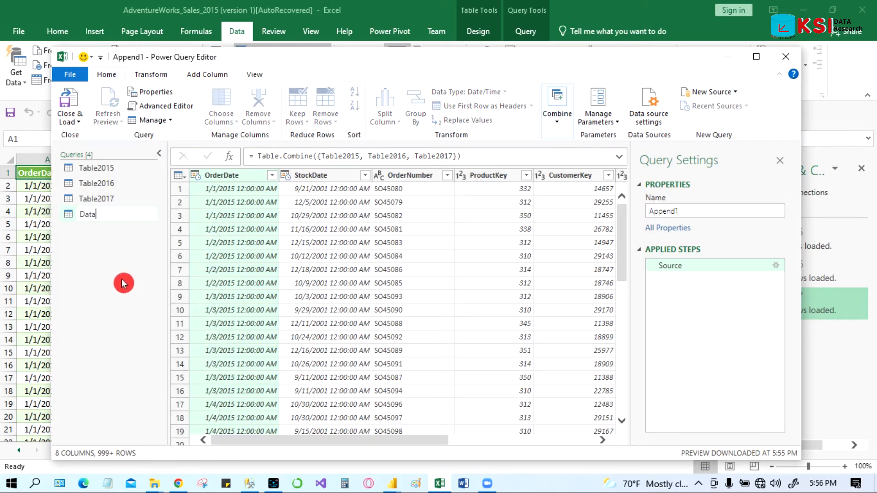
pyautogui.write('Data_2015_2017')
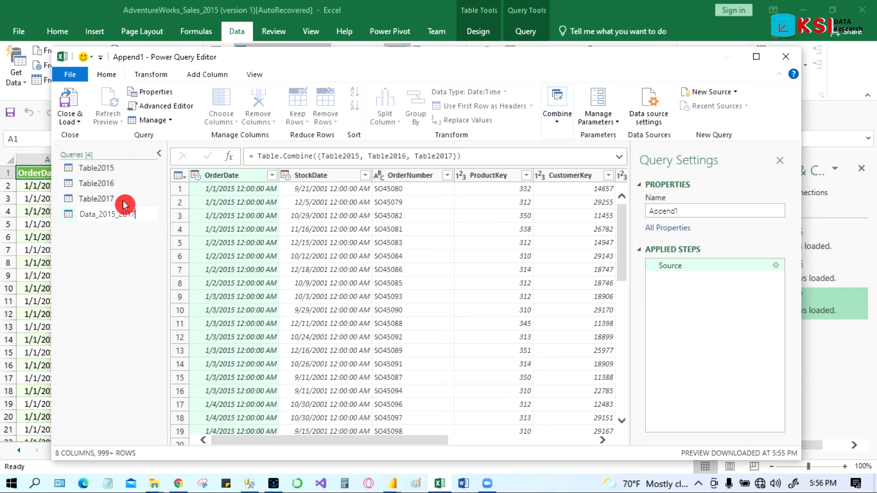
pyautogui.press('Return')
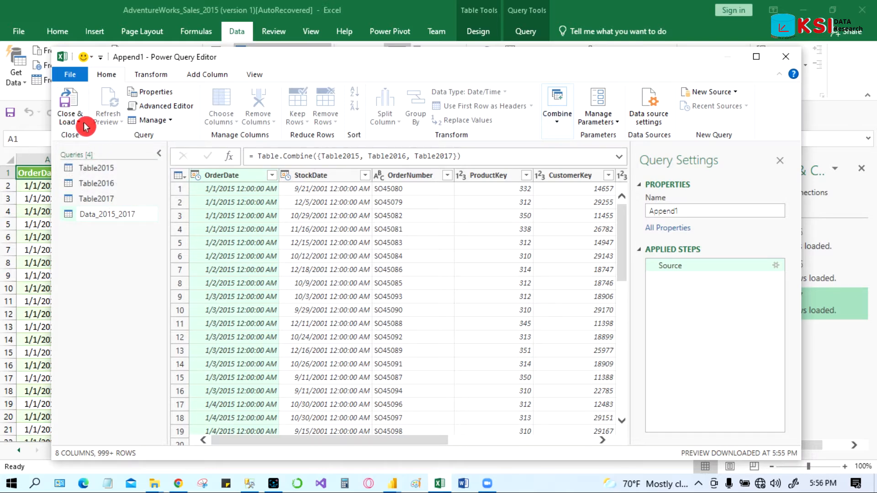
# Step: Close and load the appended query to a new sheet and select the OrderDate column down to its last row
pyautogui.click(70, 106)
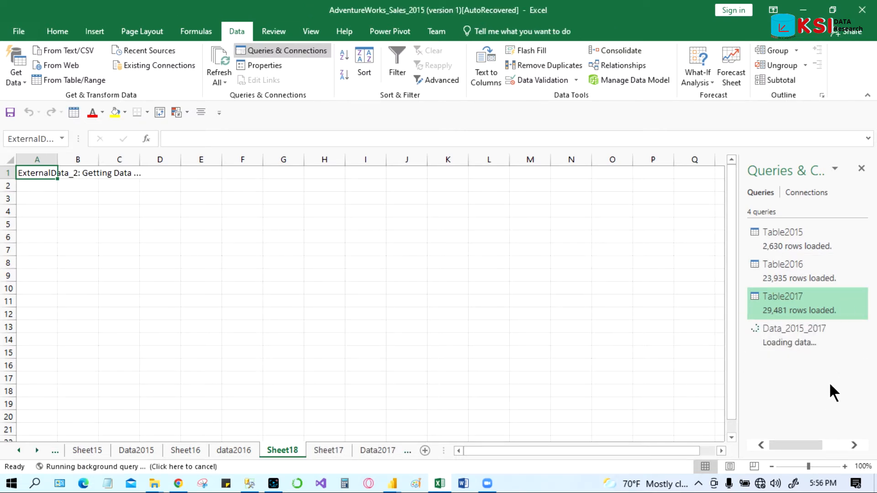
pyautogui.moveTo(842, 234)
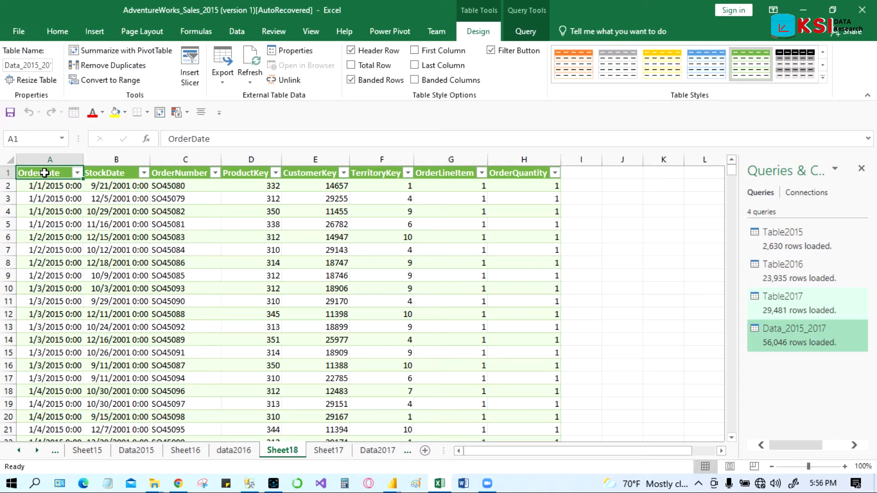
pyautogui.hotkey('ctrl', 'shift', 'Down')
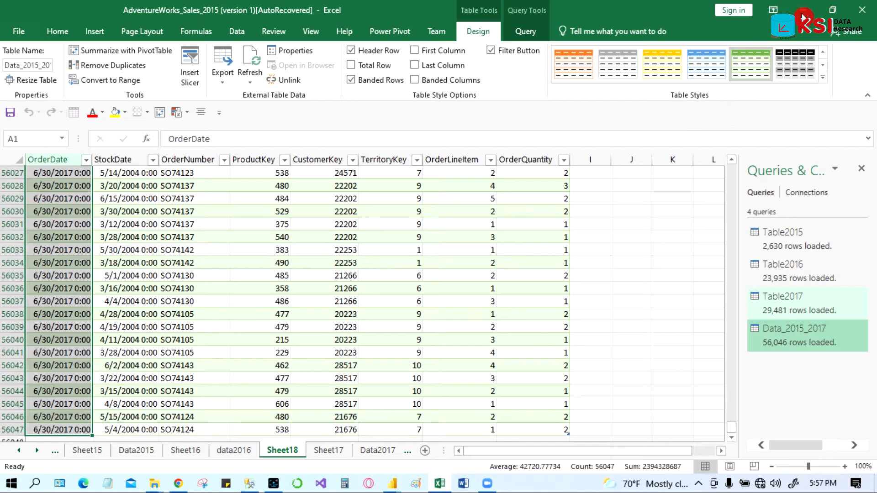
# Step: Switch to the Power BI Desktop window
pyautogui.click(800, 16)
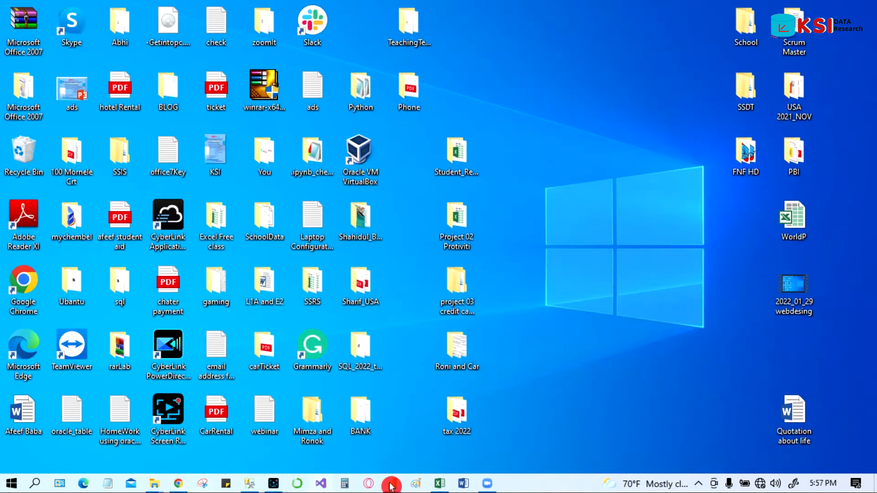
pyautogui.moveTo(391, 485)
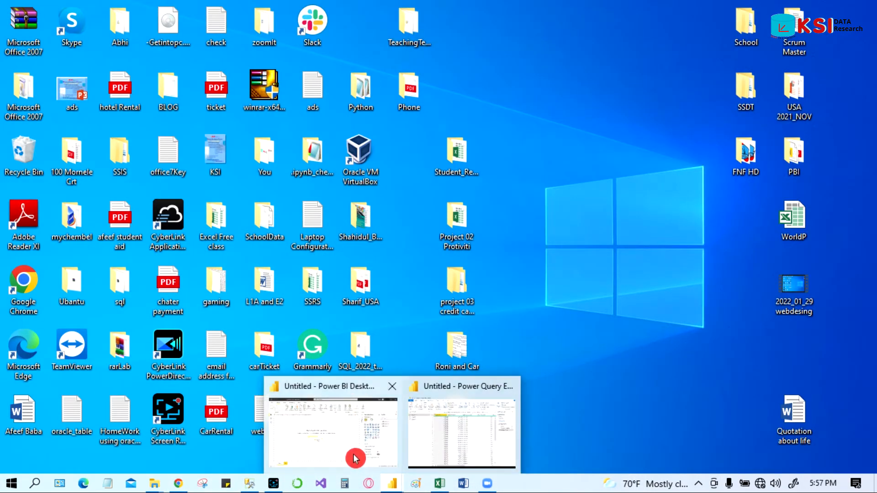
pyautogui.click(322, 441)
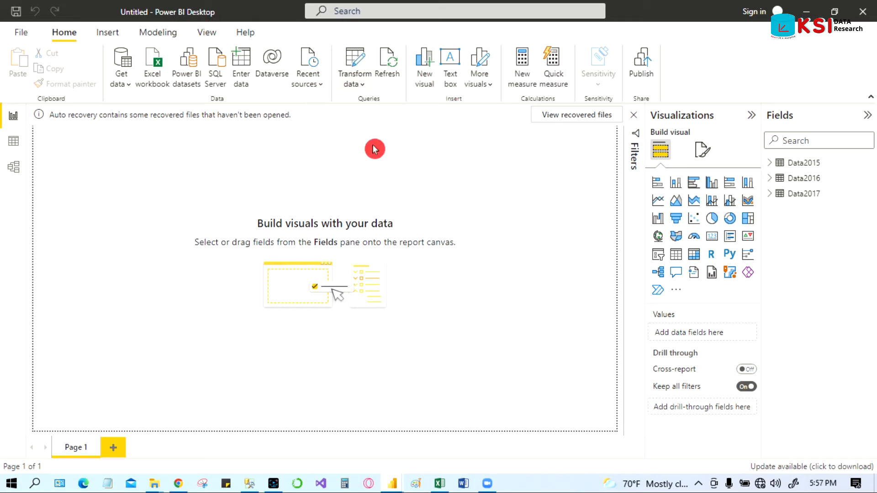
# Step: Open the Power Query Editor for the report's data and maximize its window
pyautogui.click(363, 62)
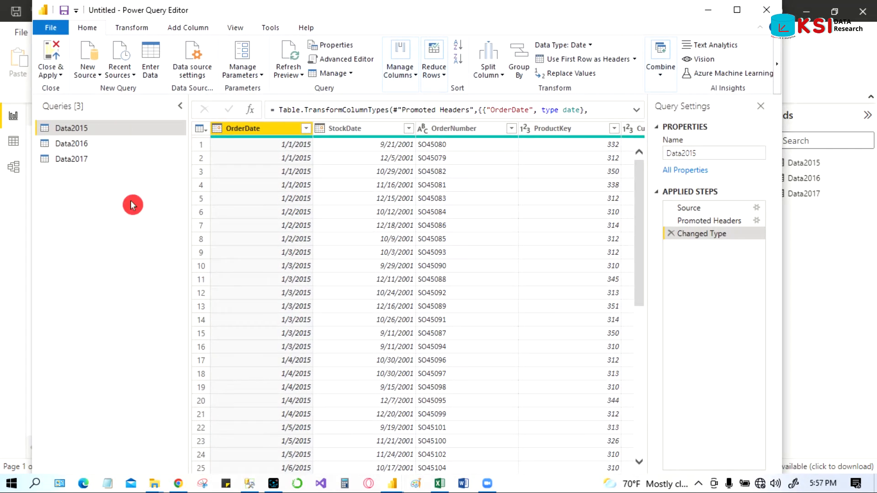
pyautogui.click(737, 9)
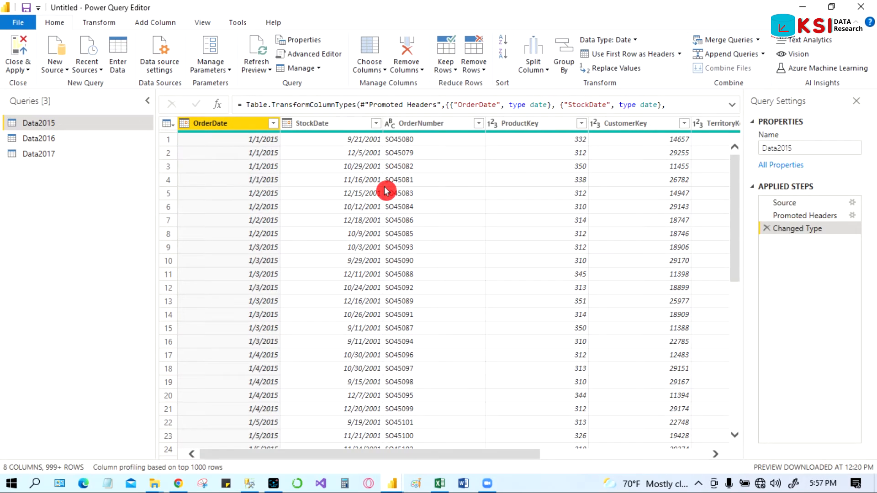
# Step: Select the Data2017 query and start an Append Queries as New with the three or more tables option
pyautogui.click(46, 139)
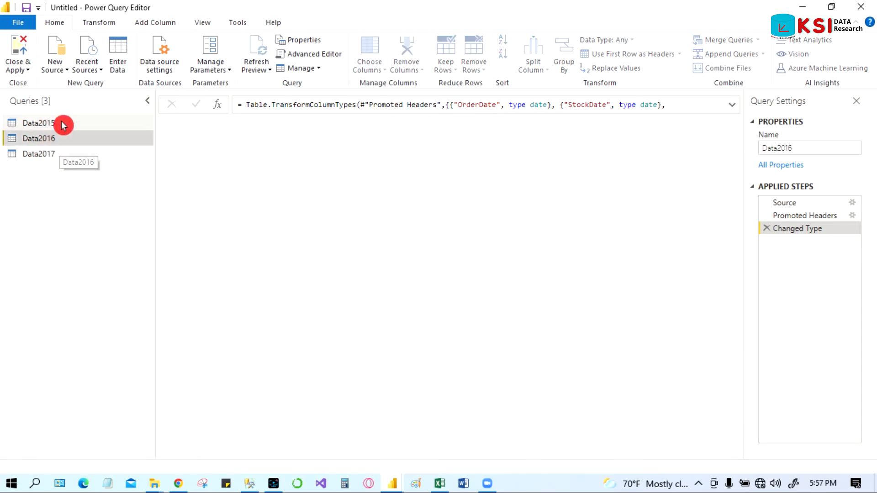
pyautogui.click(62, 125)
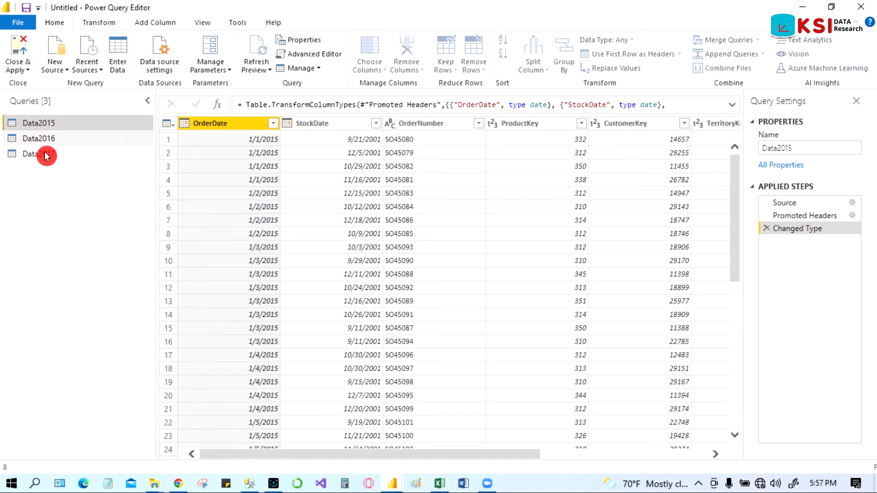
pyautogui.click(45, 143)
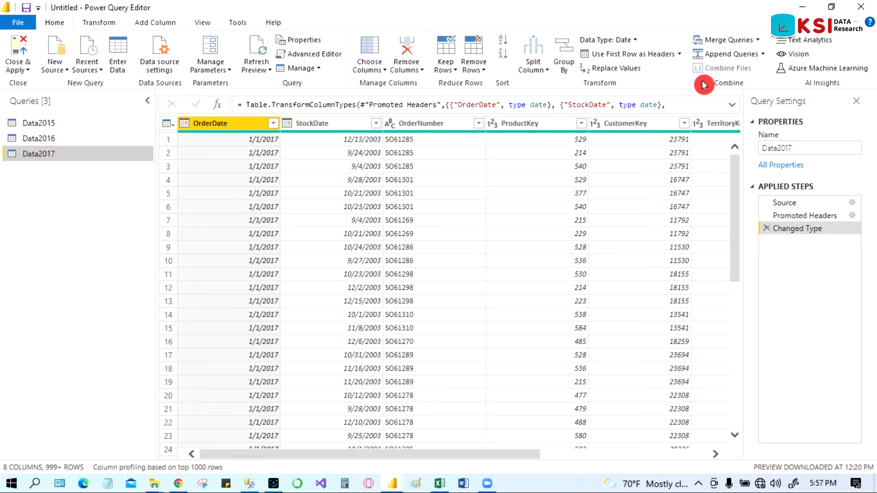
pyautogui.click(764, 56)
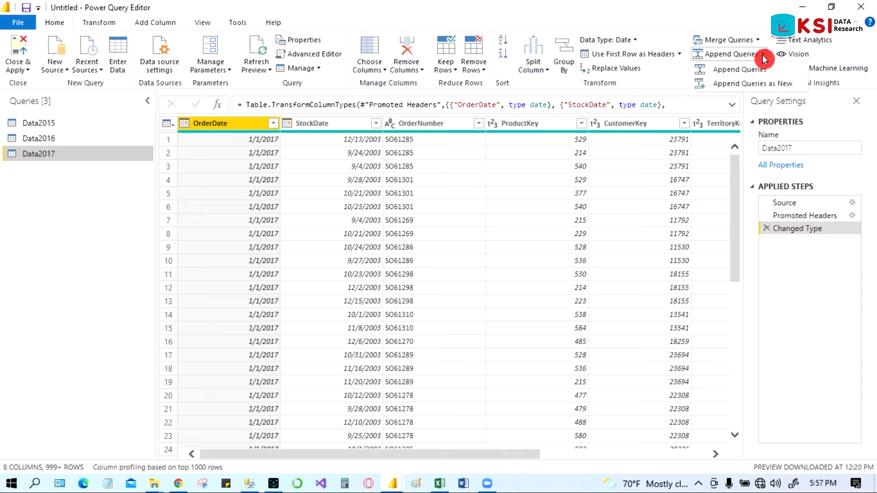
pyautogui.click(755, 86)
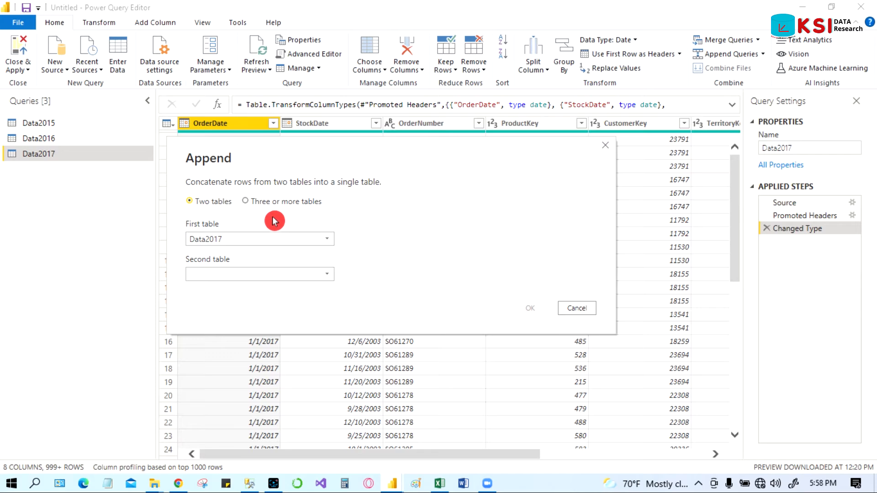
pyautogui.click(245, 202)
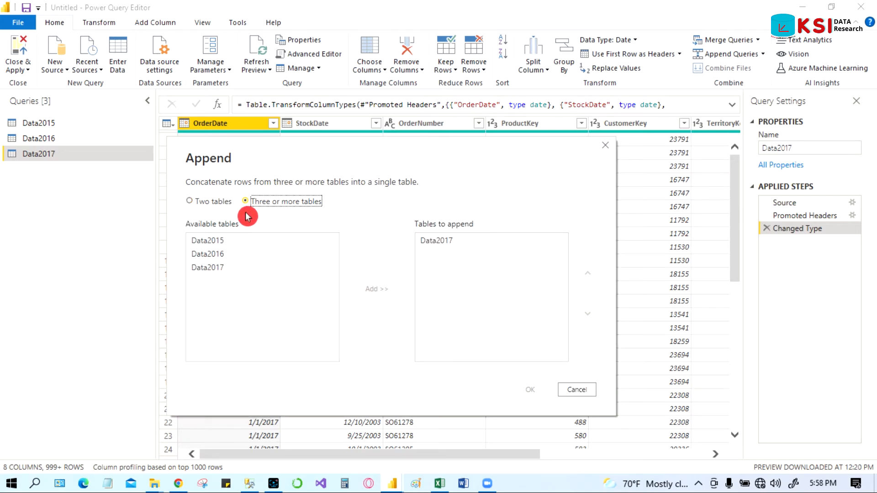
# Step: Add Data2016 and Data2015 to the tables to append
pyautogui.click(217, 256)
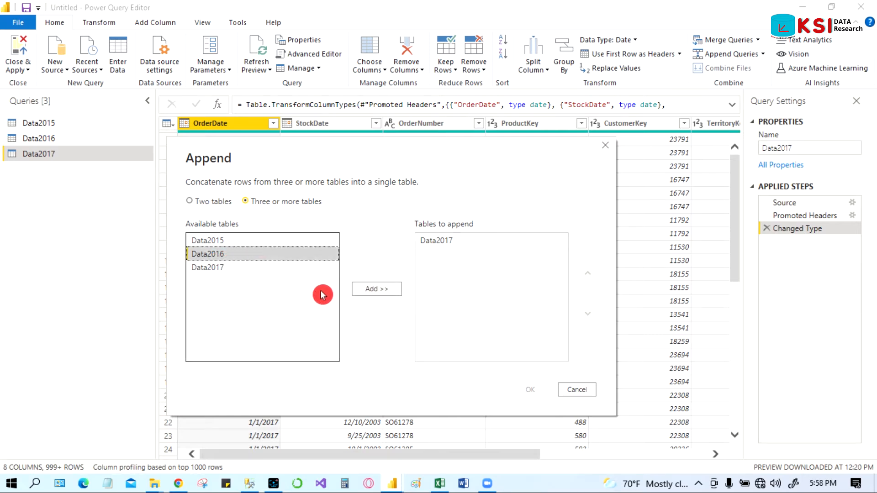
pyautogui.click(372, 291)
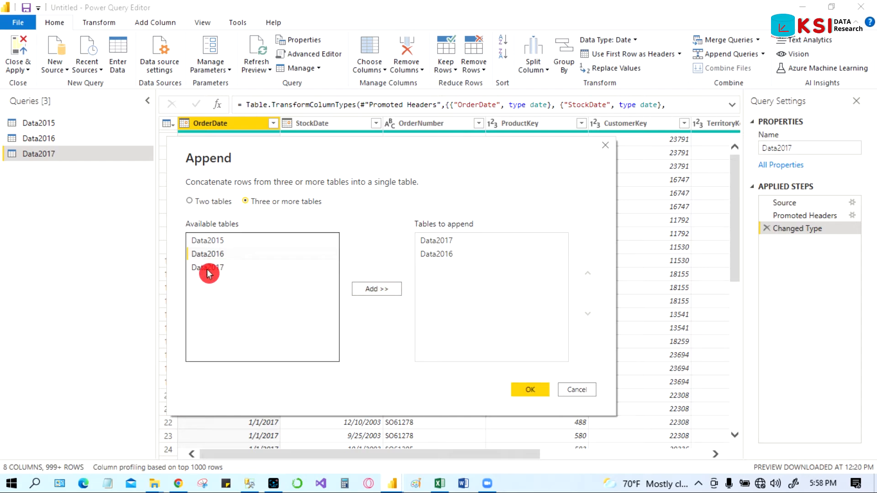
pyautogui.click(204, 242)
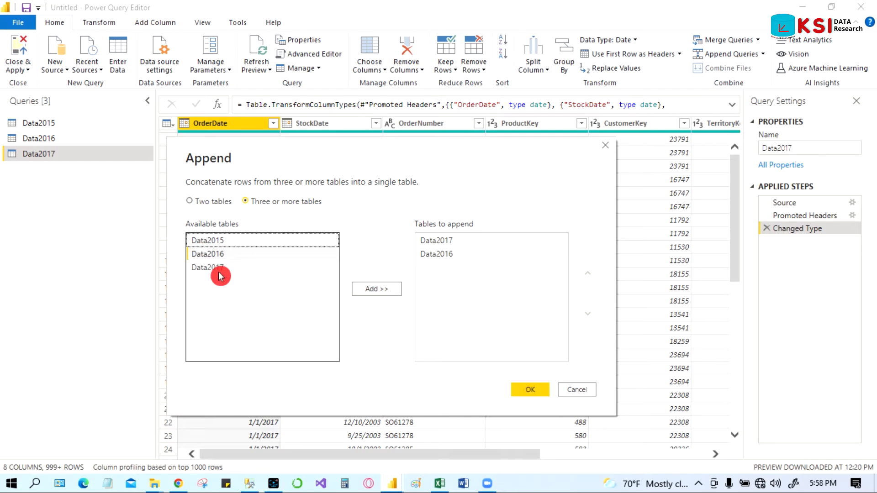
pyautogui.click(373, 291)
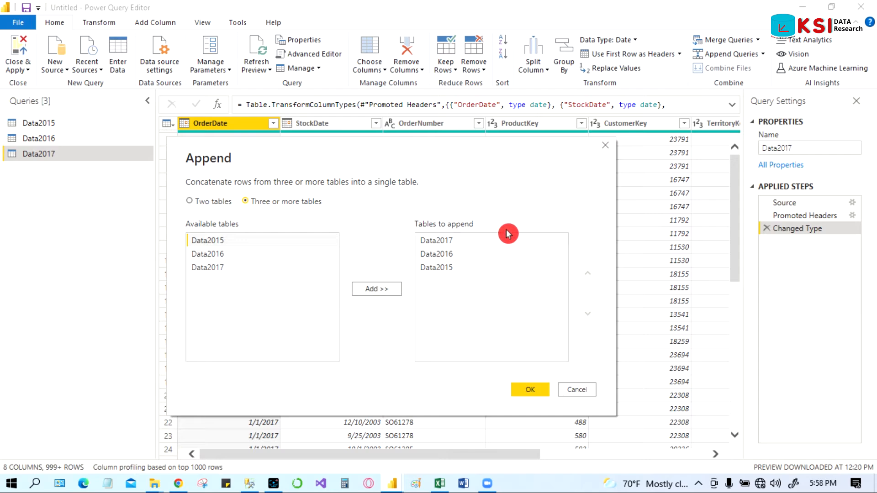
# Step: Reorder the tables to append as Data2015, Data2016, Data2017 and confirm the append
pyautogui.click(452, 242)
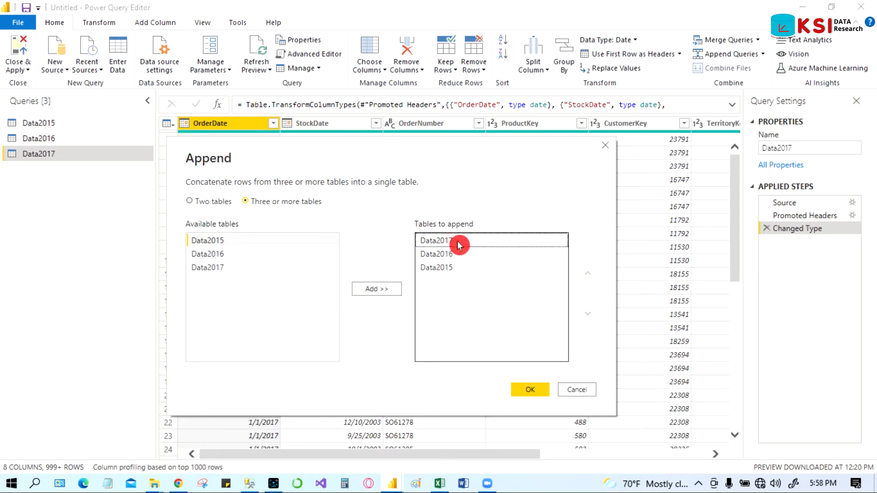
pyautogui.click(588, 319)
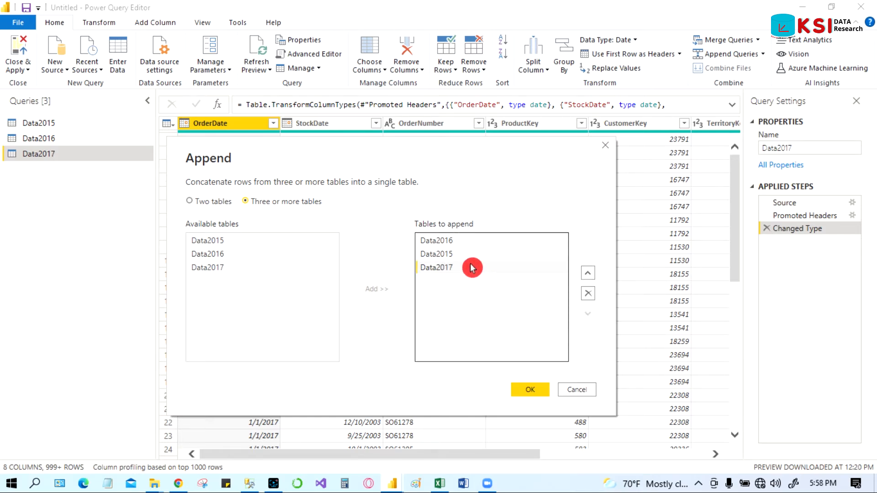
pyautogui.click(463, 245)
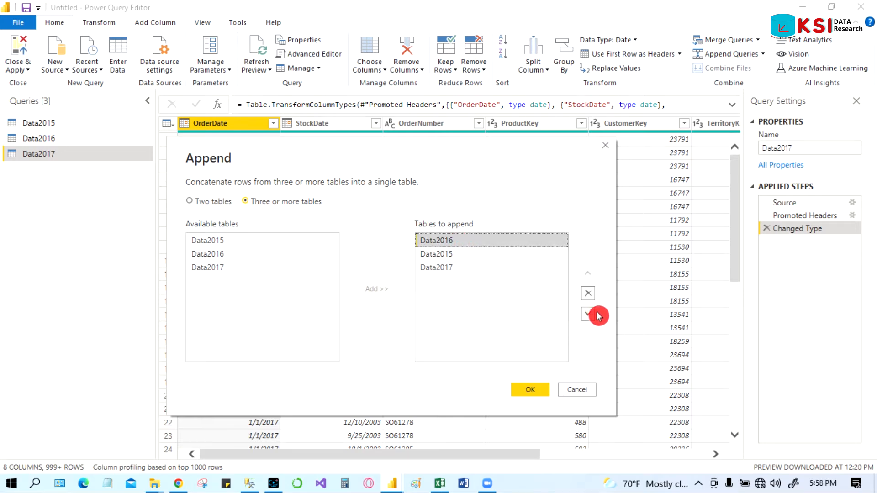
pyautogui.click(588, 314)
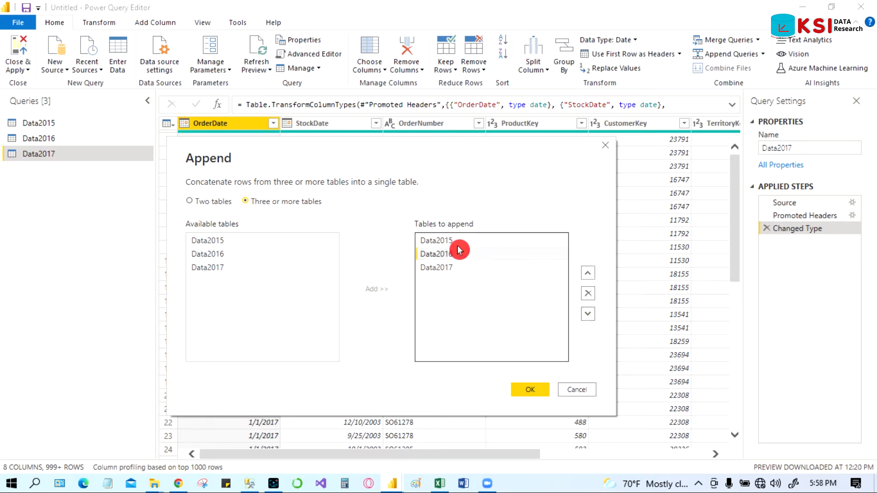
pyautogui.click(531, 389)
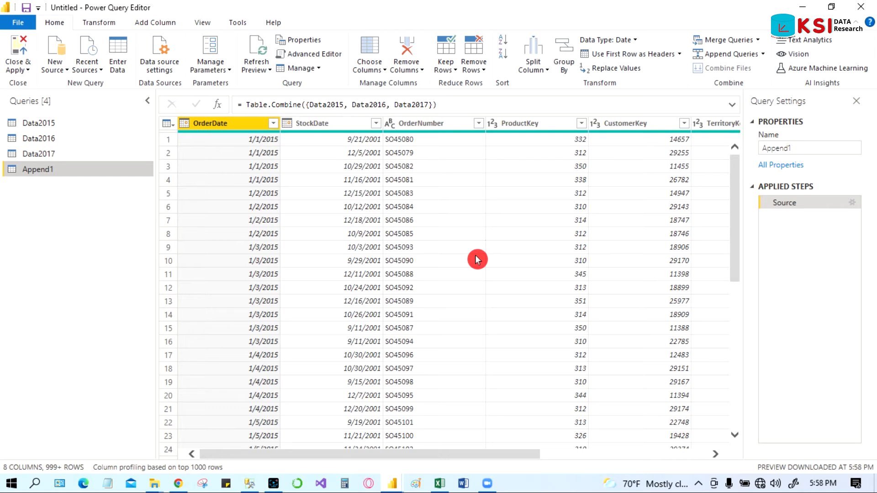
# Step: Rename the appended query to DATA2015_2017
pyautogui.rightClick(44, 170)
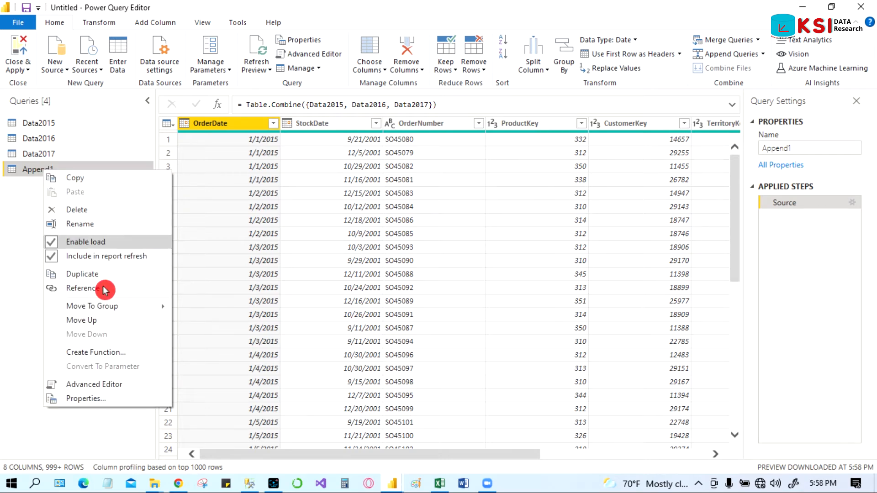
pyautogui.click(122, 231)
pyautogui.write('D')
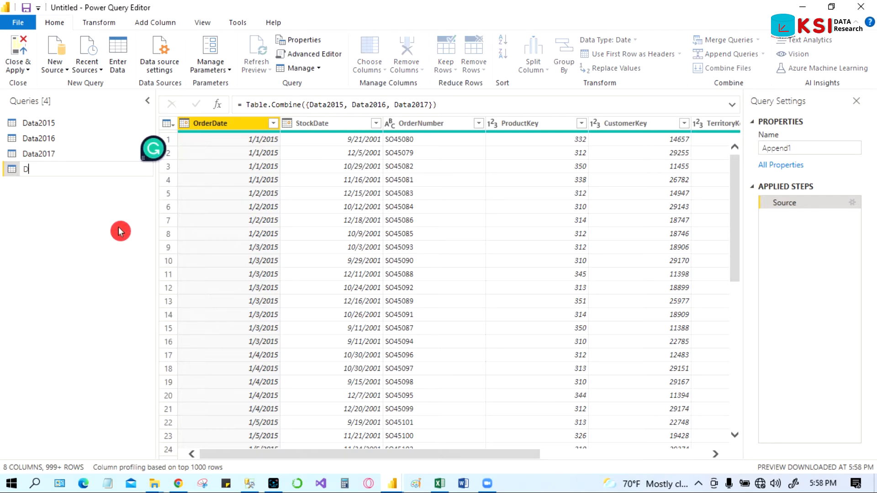
pyautogui.write('ATA2015_2017')
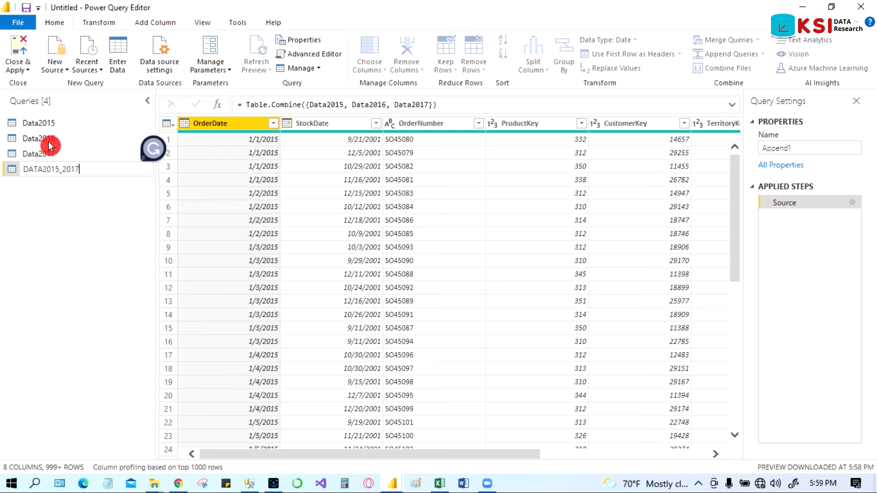
pyautogui.click(92, 213)
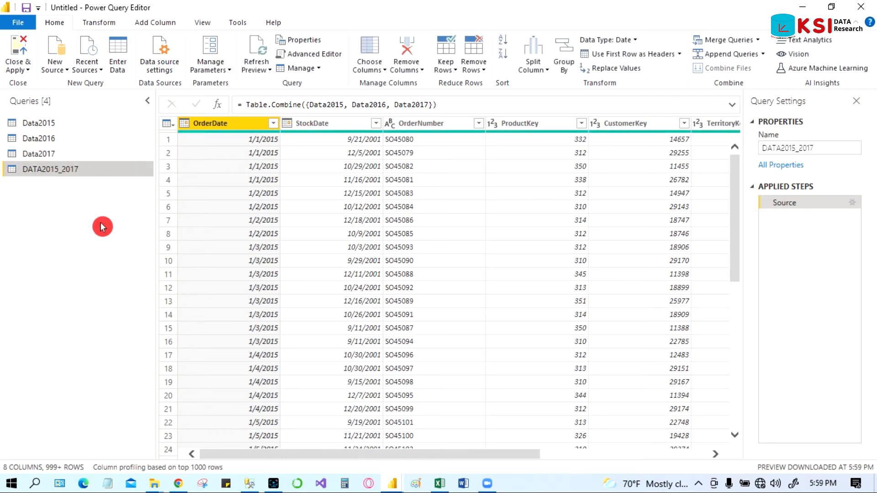
# Step: Count the rows of the DATA2015_2017 query
pyautogui.click(101, 23)
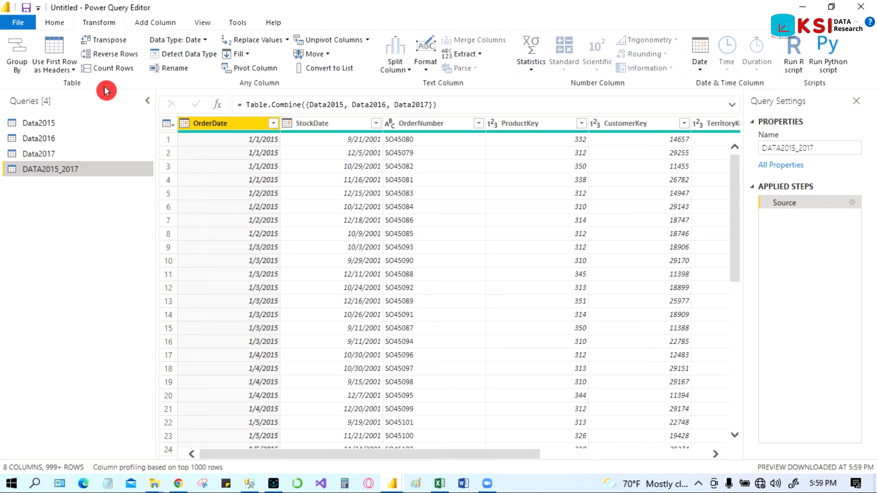
pyautogui.click(113, 68)
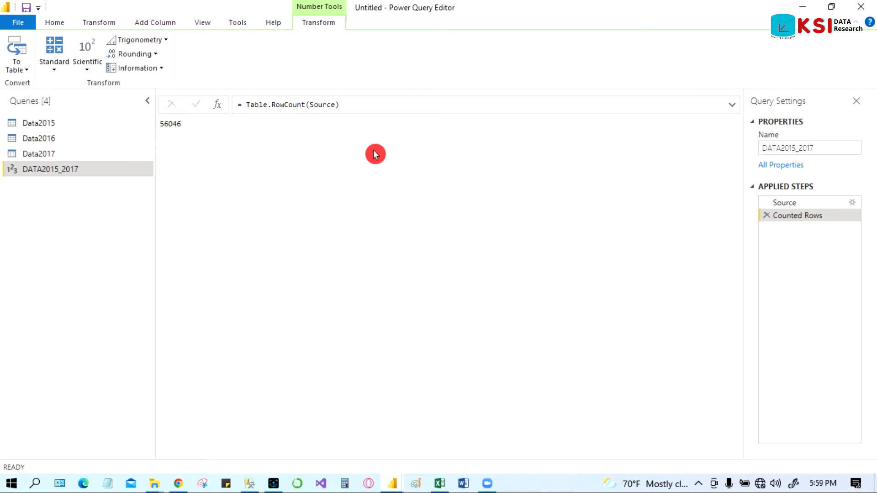
# Step: Remove the Counted Rows step from the DATA2015_2017 query and close the Power Query Editor
pyautogui.click(767, 215)
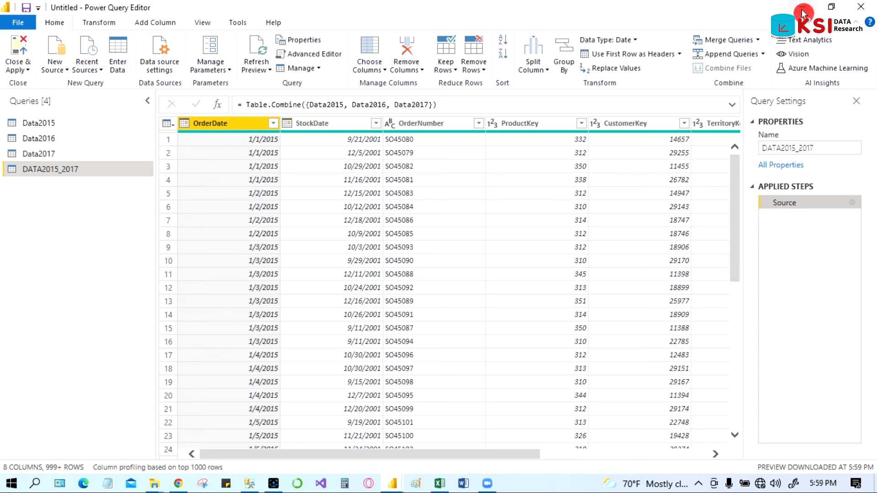
pyautogui.click(803, 14)
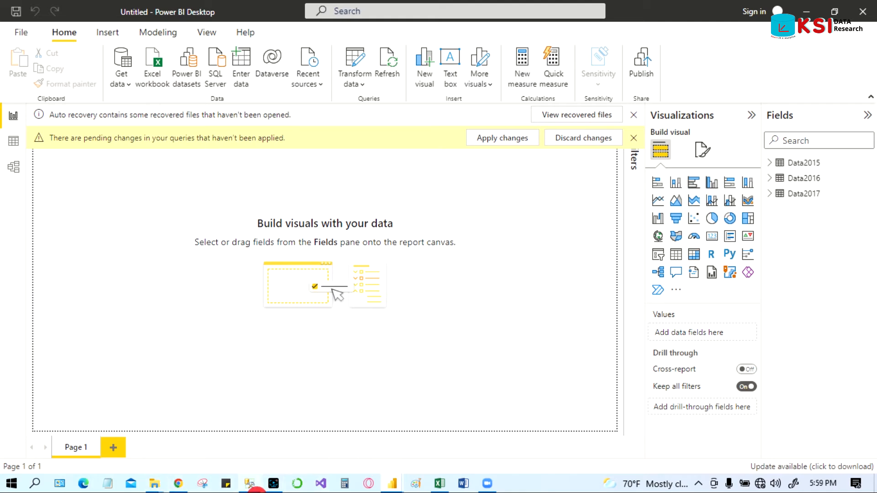
# Step: Switch to SQL Server Management Studio and run a new query selecting all rows from dbo.Data2015 in DWPowerBI
pyautogui.click(249, 485)
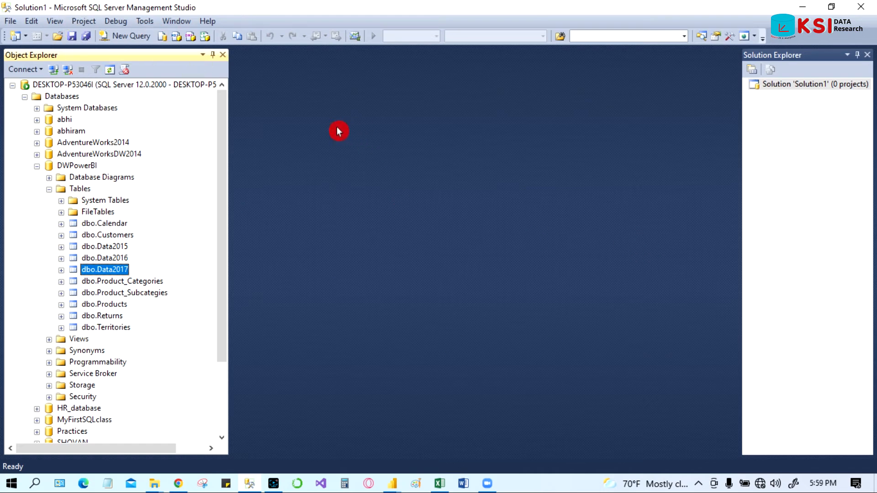
pyautogui.click(114, 247)
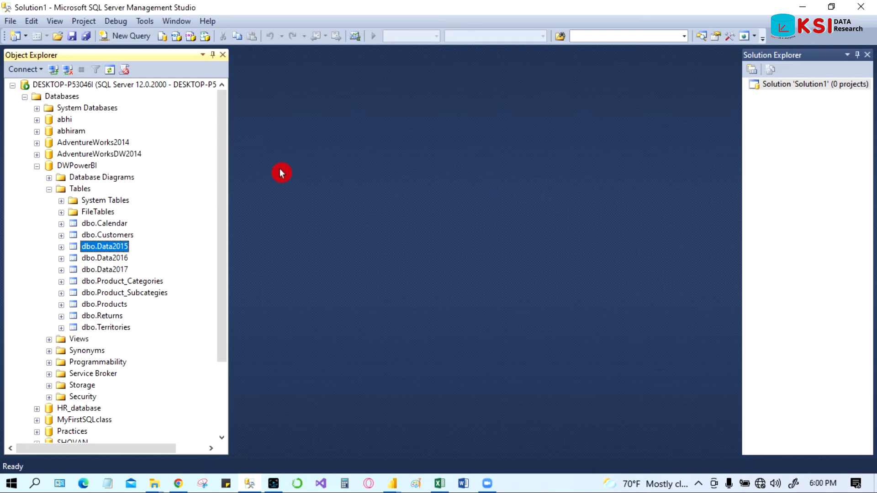
pyautogui.click(135, 39)
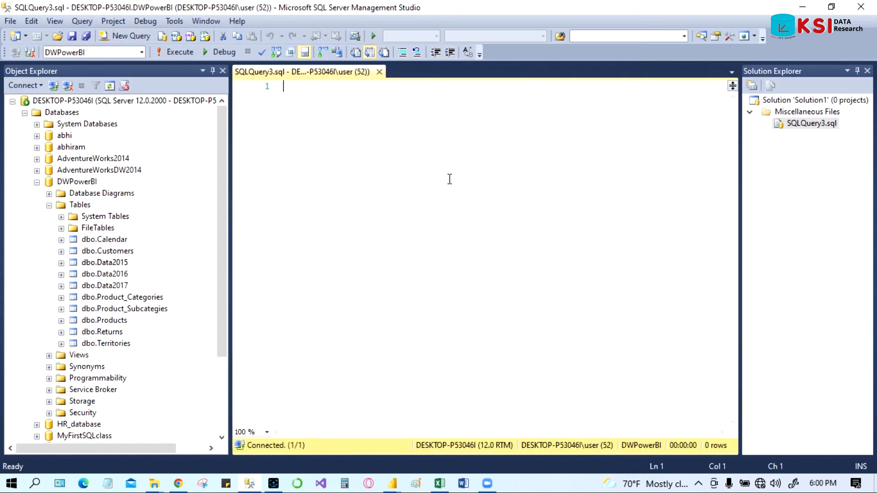
pyautogui.press('Return')
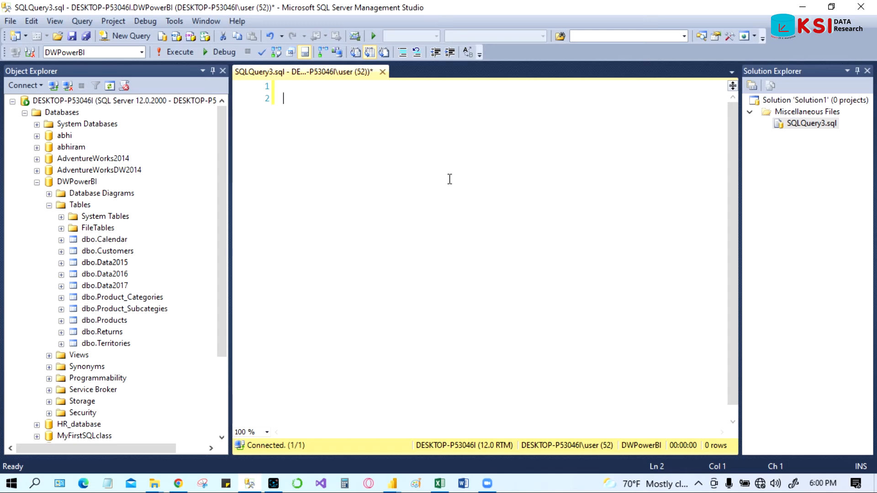
pyautogui.write('Select * from')
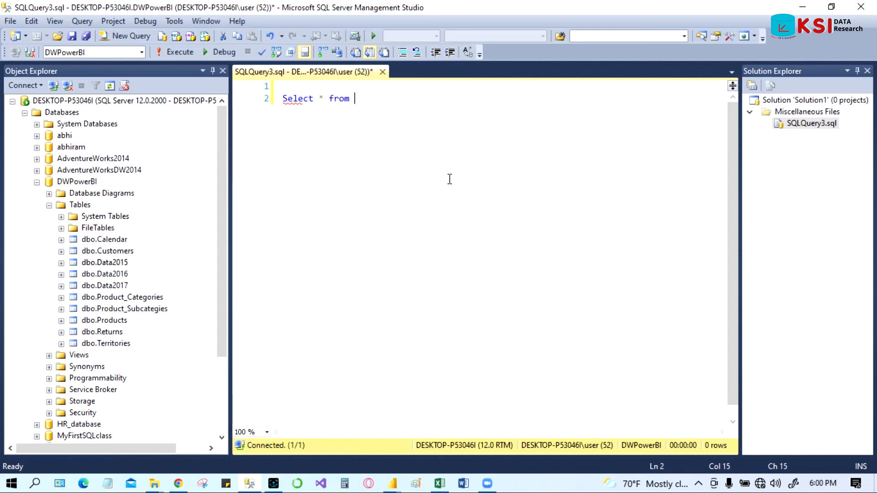
pyautogui.moveTo(118, 262); pyautogui.dragTo(419, 174)
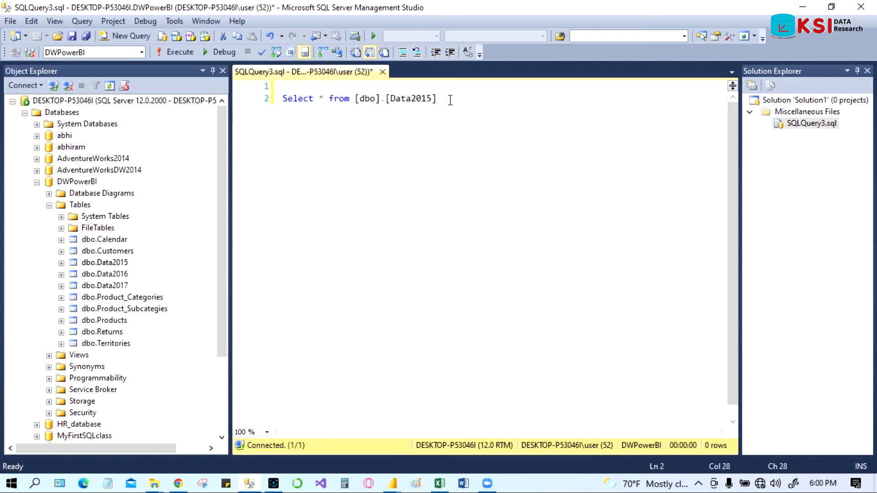
pyautogui.moveTo(450, 100); pyautogui.dragTo(276, 110)
pyautogui.click(181, 53)
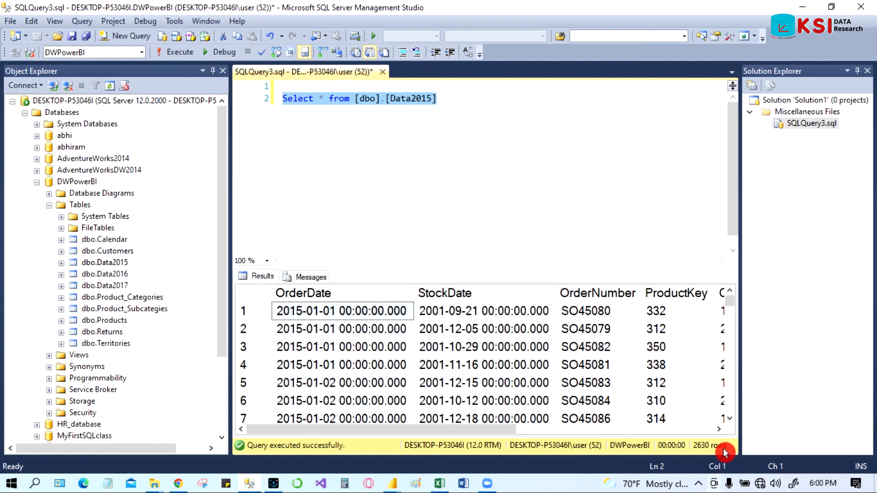
# Step: Add SELECT * queries for dbo.Data2016 and dbo.Data2017 below the first query
pyautogui.click(457, 100)
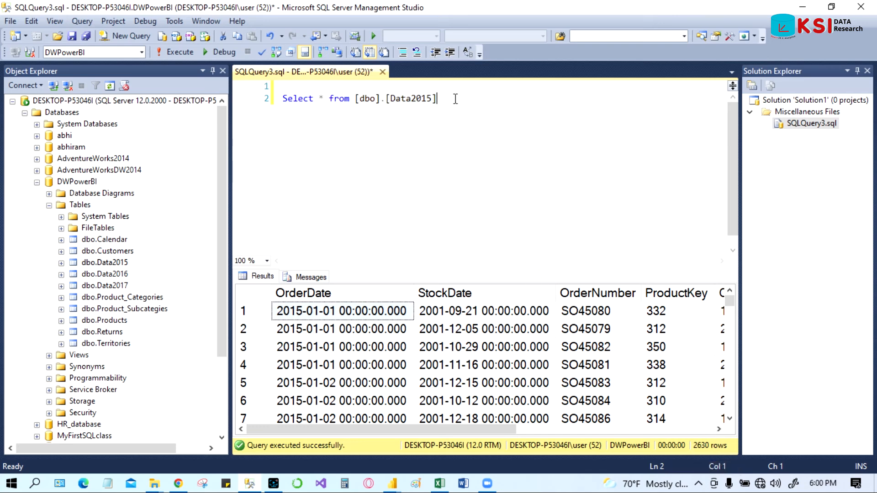
pyautogui.press('Return')
pyautogui.press('Return')
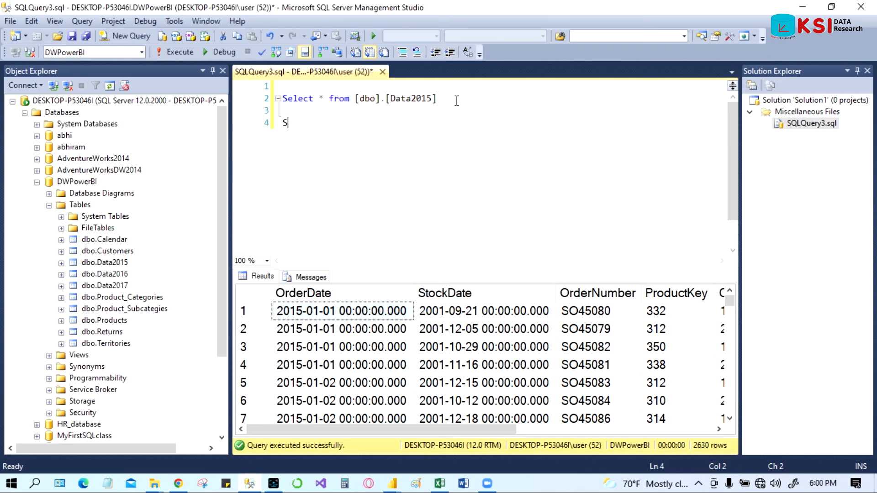
pyautogui.write('Select * from')
pyautogui.moveTo(105, 262); pyautogui.dragTo(368, 161)
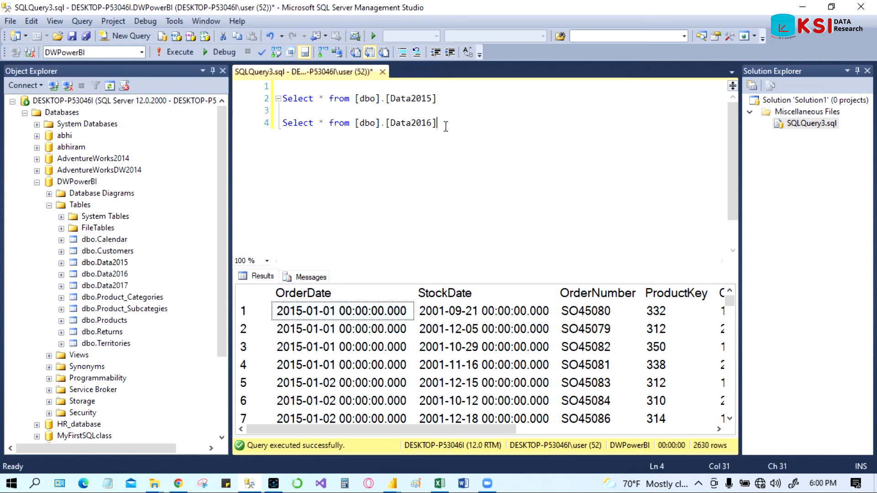
pyautogui.press('Return')
pyautogui.write('Select')
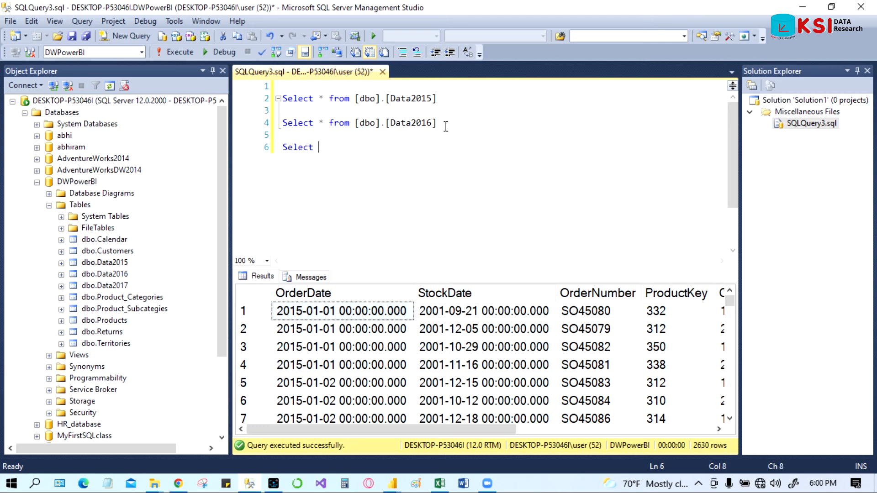
pyautogui.write(' * from')
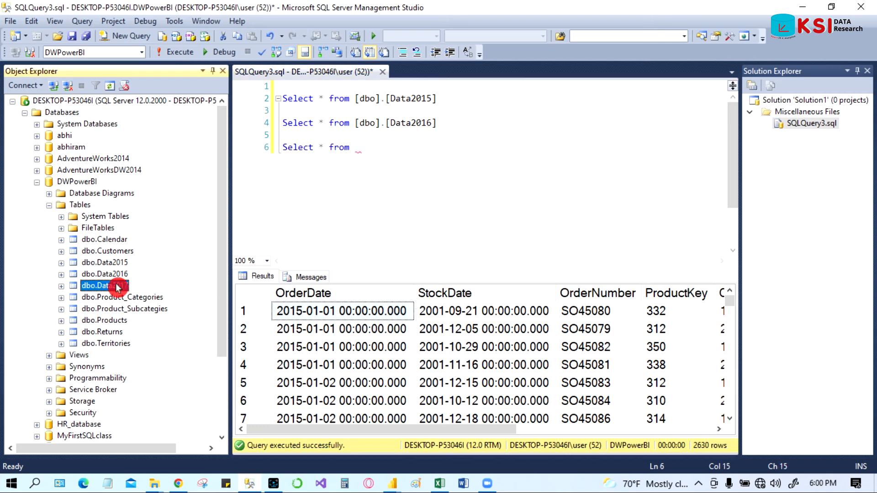
pyautogui.moveTo(104, 262); pyautogui.dragTo(313, 237)
pyautogui.moveTo(378, 197); pyautogui.dragTo(423, 203)
pyautogui.click(422, 203)
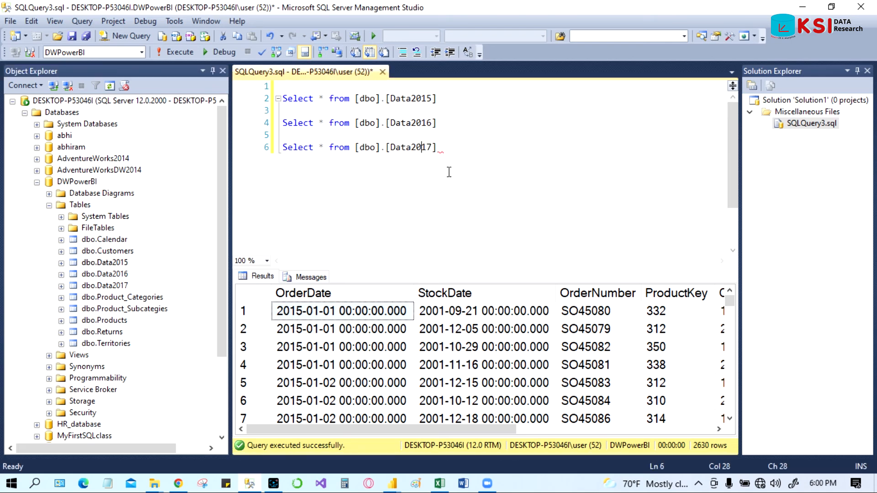
# Step: Run all three SELECT statements together and look through the results
pyautogui.moveTo(463, 146); pyautogui.dragTo(256, 98)
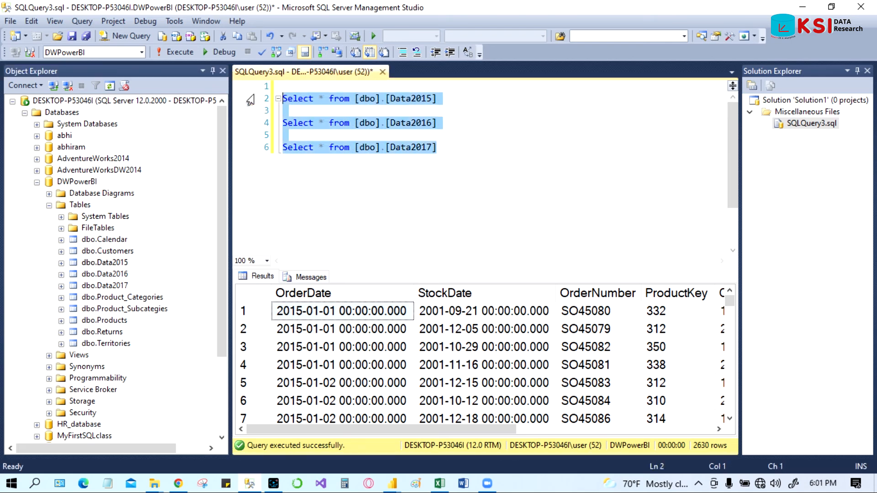
pyautogui.click(181, 57)
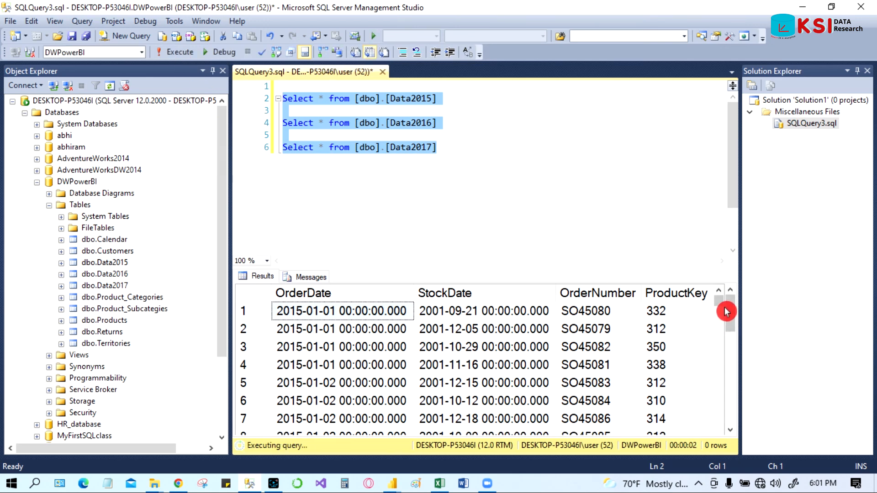
pyautogui.moveTo(736, 314); pyautogui.dragTo(720, 303)
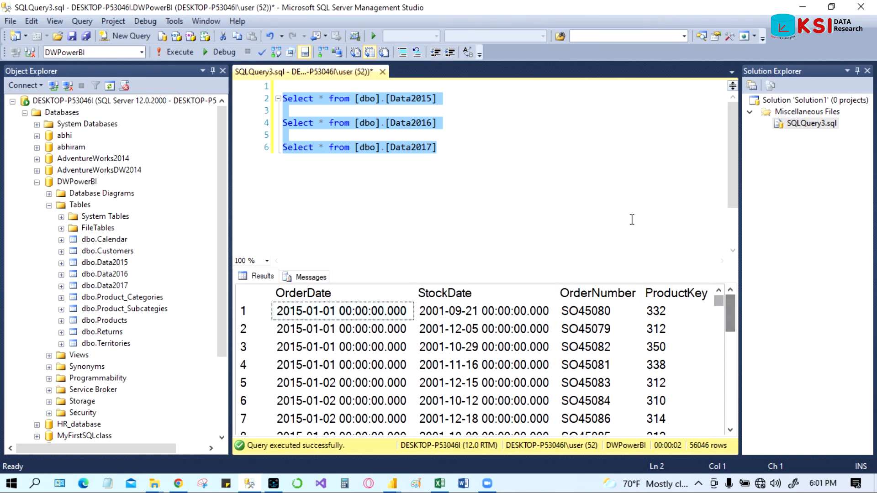
# Step: Insert UNION ALL after the Data2015 and Data2016 SELECT statements to combine the three queries
pyautogui.click(493, 128)
pyautogui.click(449, 99)
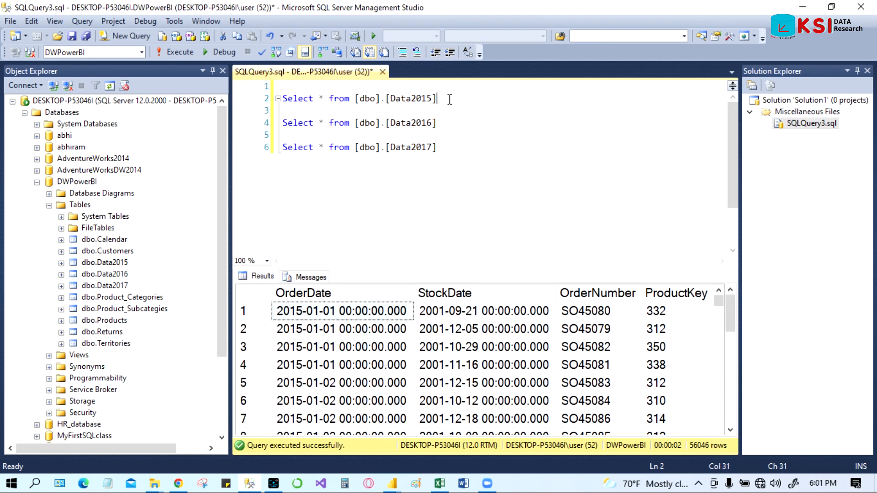
pyautogui.press('Return')
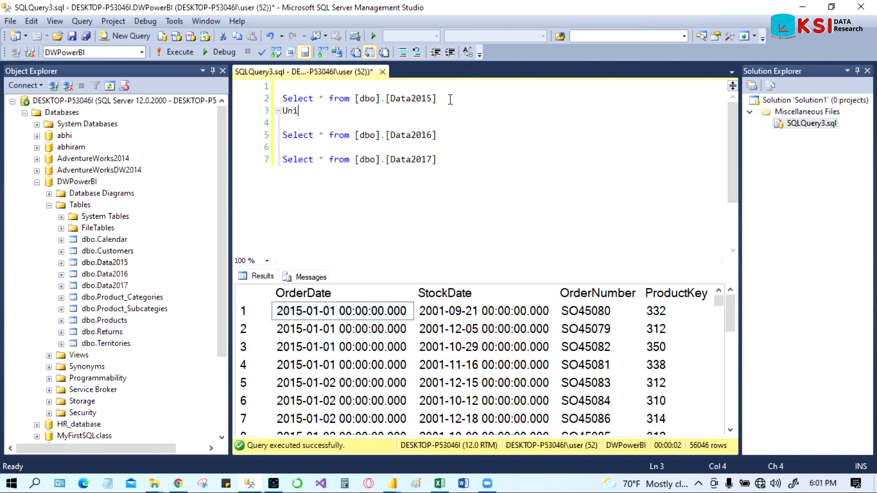
pyautogui.write('Union ALL')
pyautogui.click(451, 137)
pyautogui.press('Return')
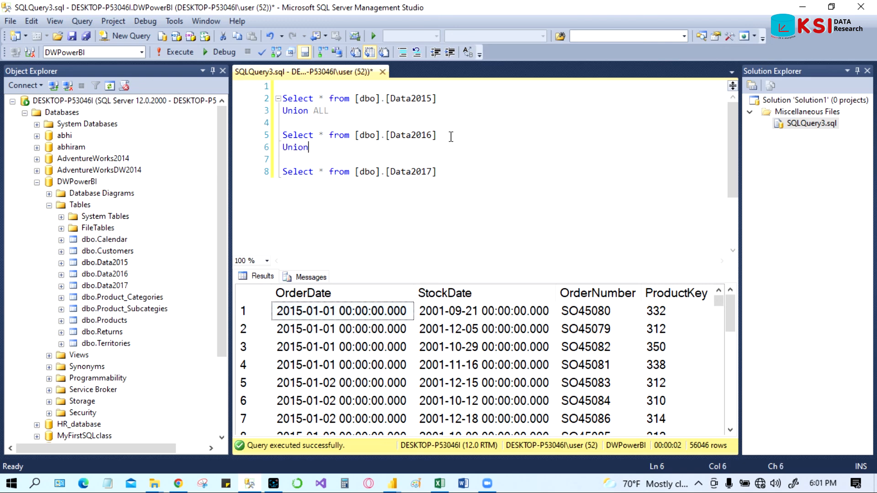
pyautogui.write('Union ALL')
# Step: Execute the combined UNION ALL query over all three tables
pyautogui.click(509, 192)
pyautogui.moveTo(449, 174); pyautogui.dragTo(283, 98)
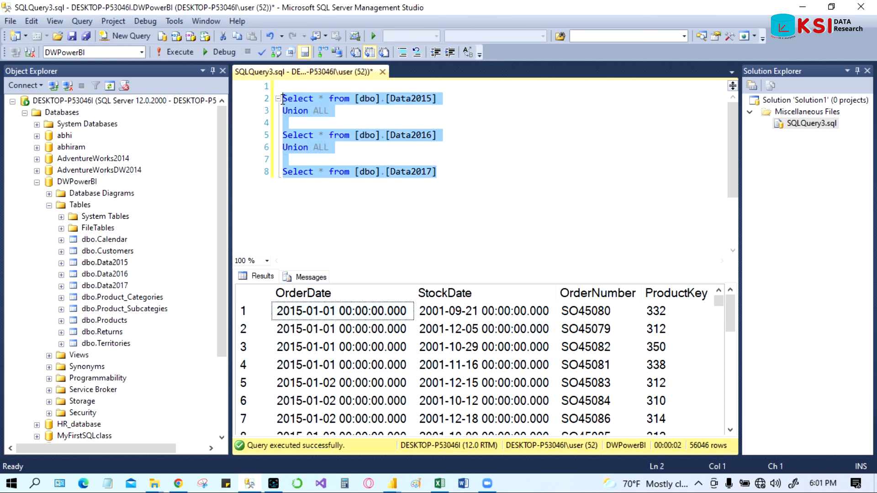
pyautogui.click(177, 56)
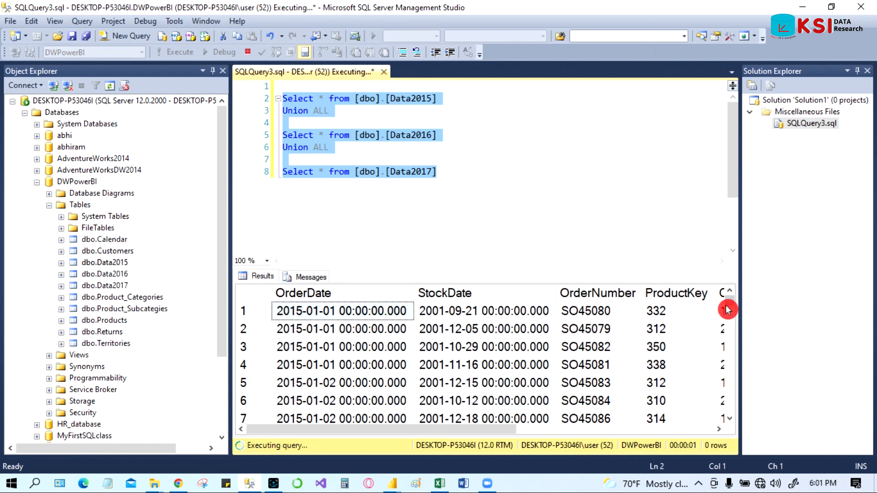
pyautogui.moveTo(730, 302)
pyautogui.mouseDown()
pyautogui.moveTo(734, 415)
pyautogui.moveTo(735, 302)
pyautogui.mouseUp()
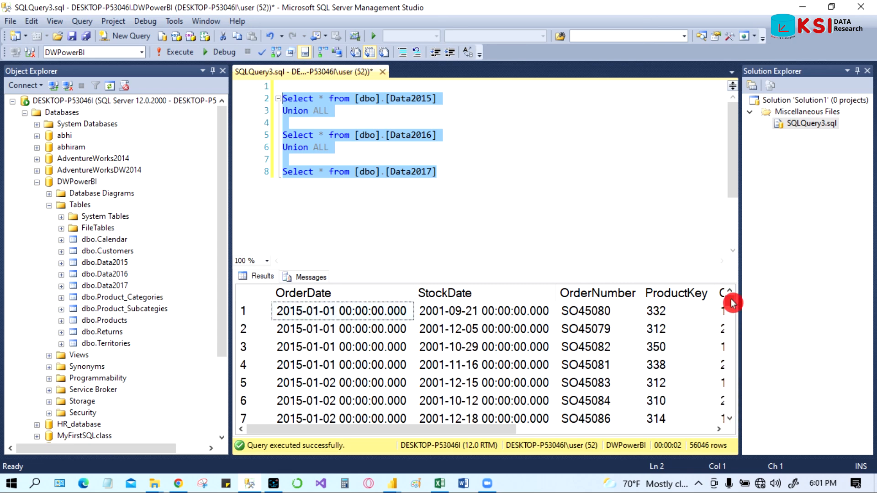